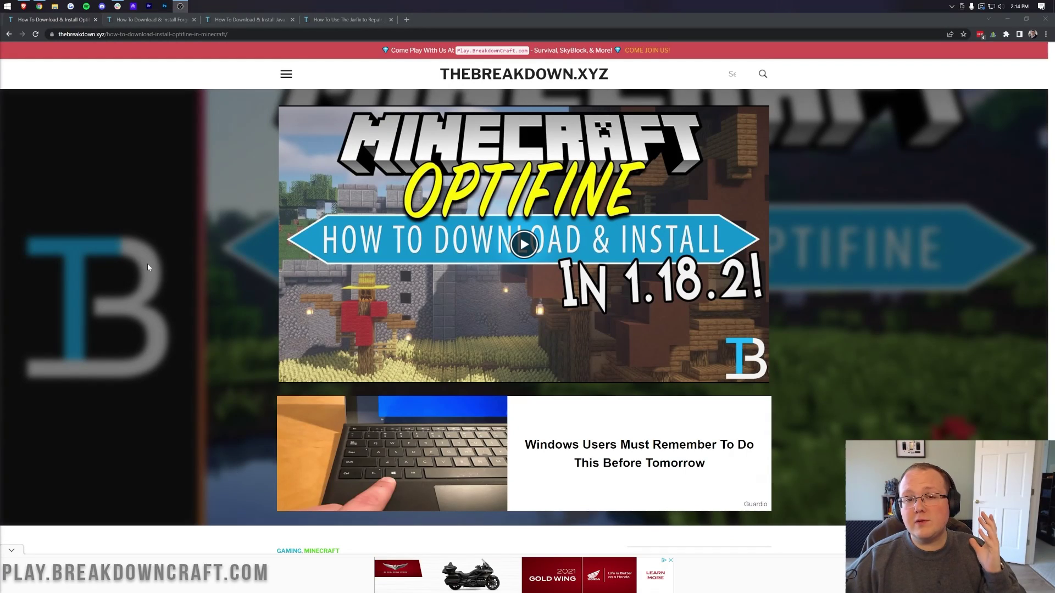
Open Server 2's JAR File version list in Apex Hosting and scroll through the available versions.
{"action": "left_click", "coordinate": [151, 19]}
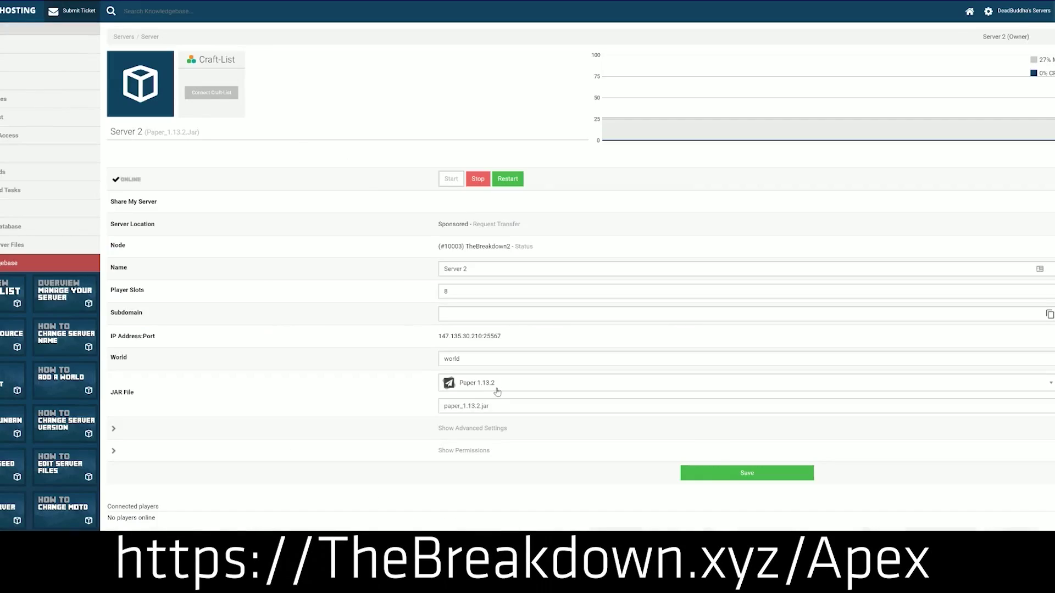
{"action": "left_click", "coordinate": [497, 391]}
{"action": "scroll", "coordinate": [491, 477], "scroll_direction": "down", "scroll_amount": 3}
{"action": "scroll", "coordinate": [491, 478], "scroll_direction": "down", "scroll_amount": 10}
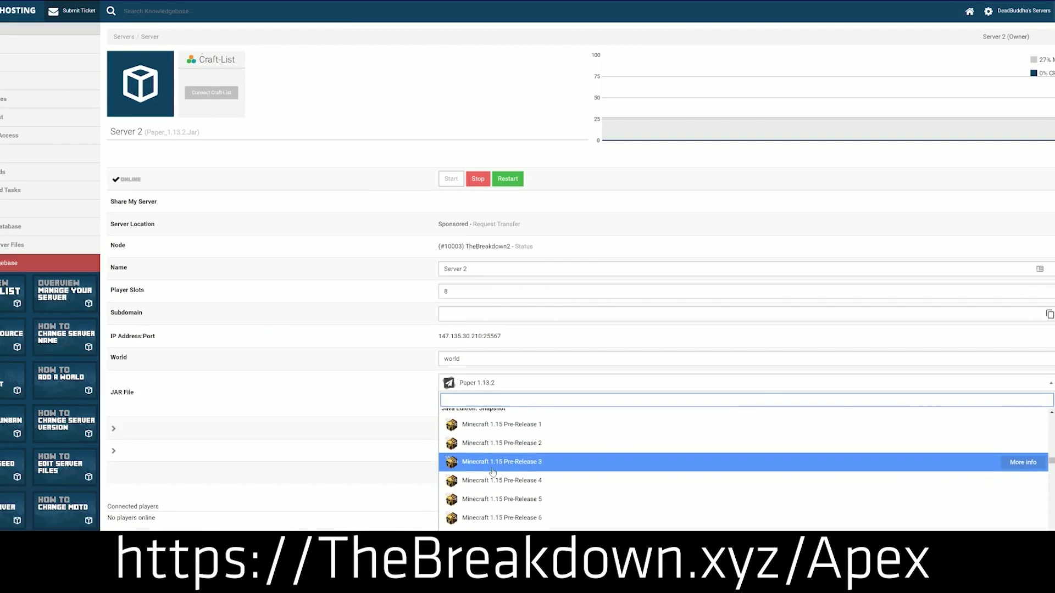
{"action": "scroll", "coordinate": [489, 478], "scroll_direction": "up", "scroll_amount": 5}
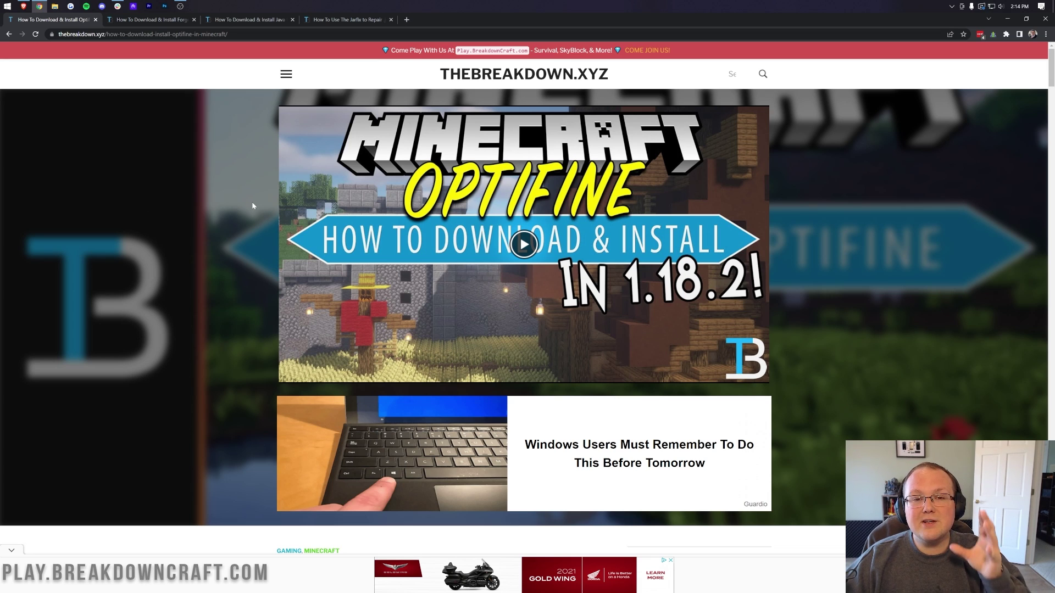
Download the OptiFine 1.18.2 HD U H6 jar from its mirror download page.
{"action": "scroll", "coordinate": [251, 205], "scroll_direction": "down", "scroll_amount": 5}
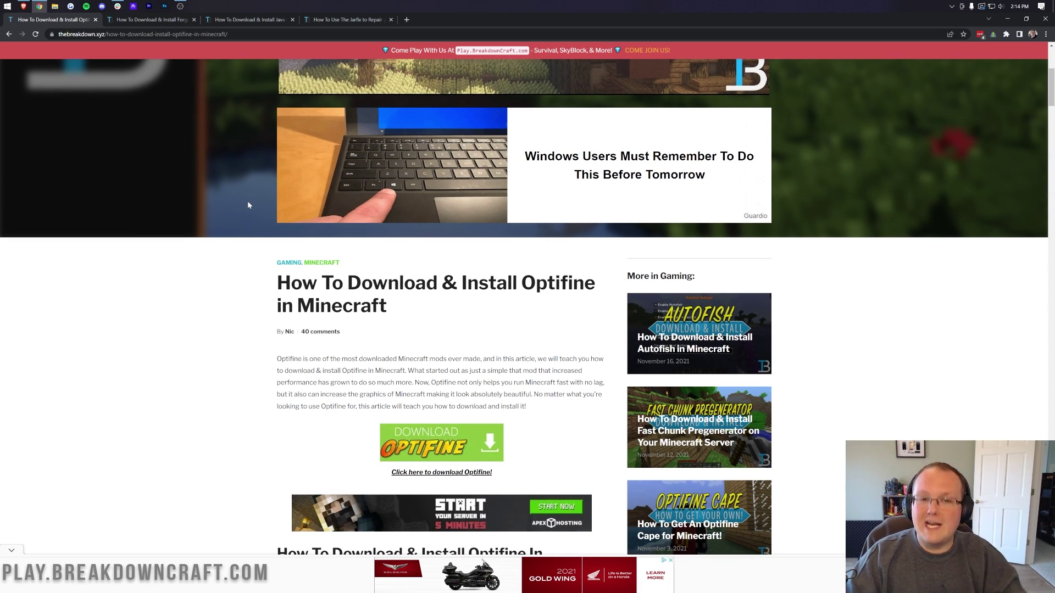
{"action": "scroll", "coordinate": [421, 369], "scroll_direction": "down", "scroll_amount": 1}
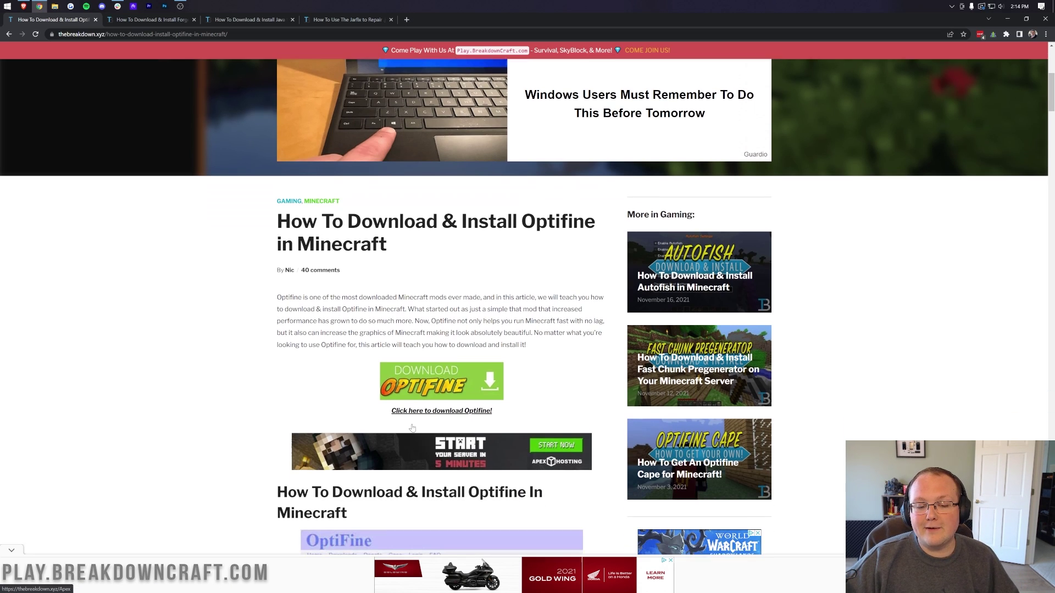
{"action": "left_click", "coordinate": [421, 370]}
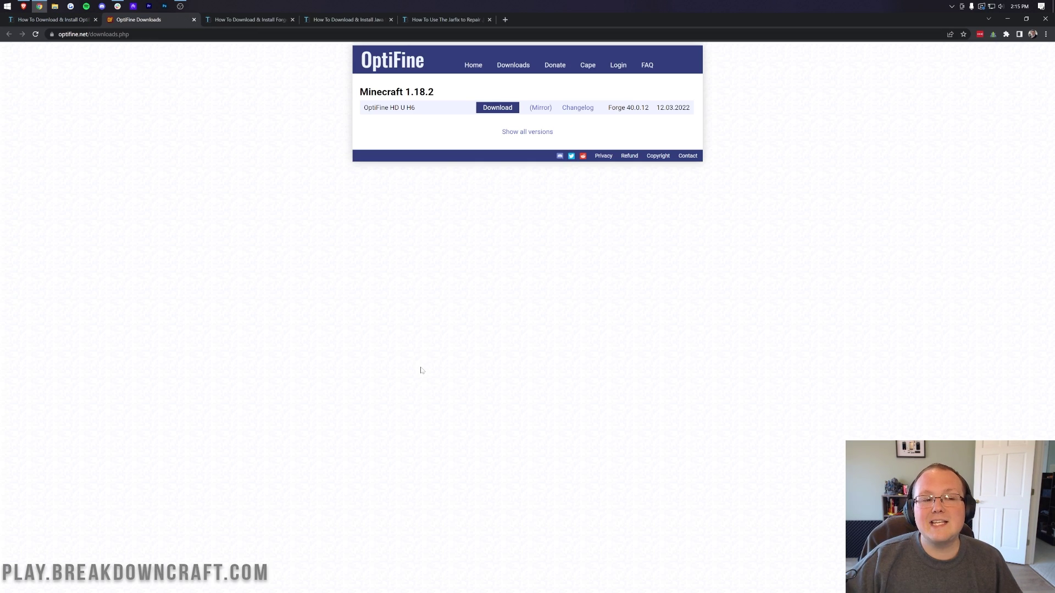
{"action": "left_click_drag", "start_coordinate": [437, 92], "coordinate": [360, 92]}
{"action": "left_click", "coordinate": [360, 92]}
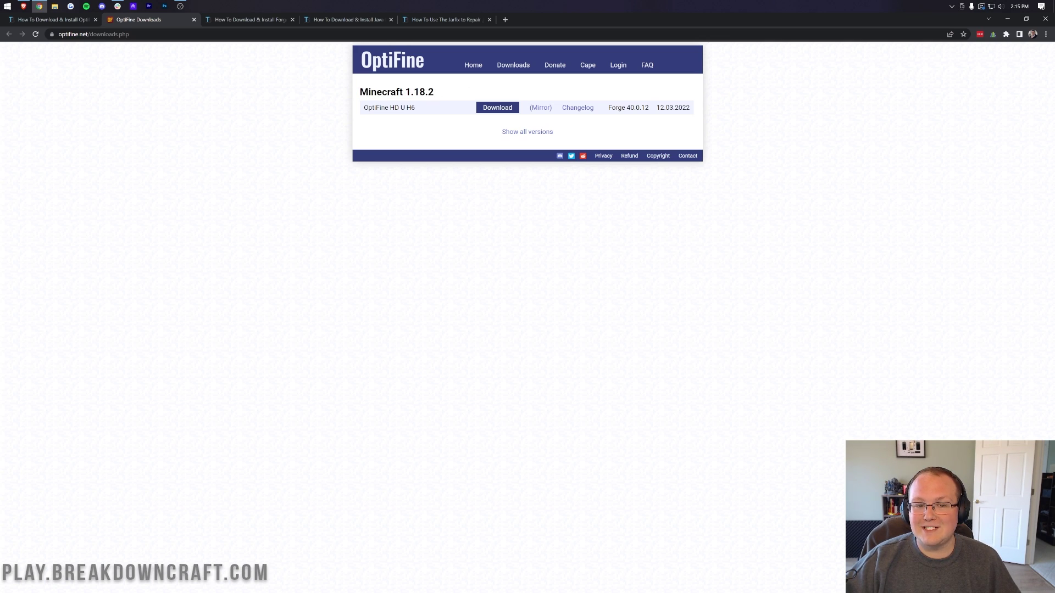
{"action": "left_click", "coordinate": [543, 109]}
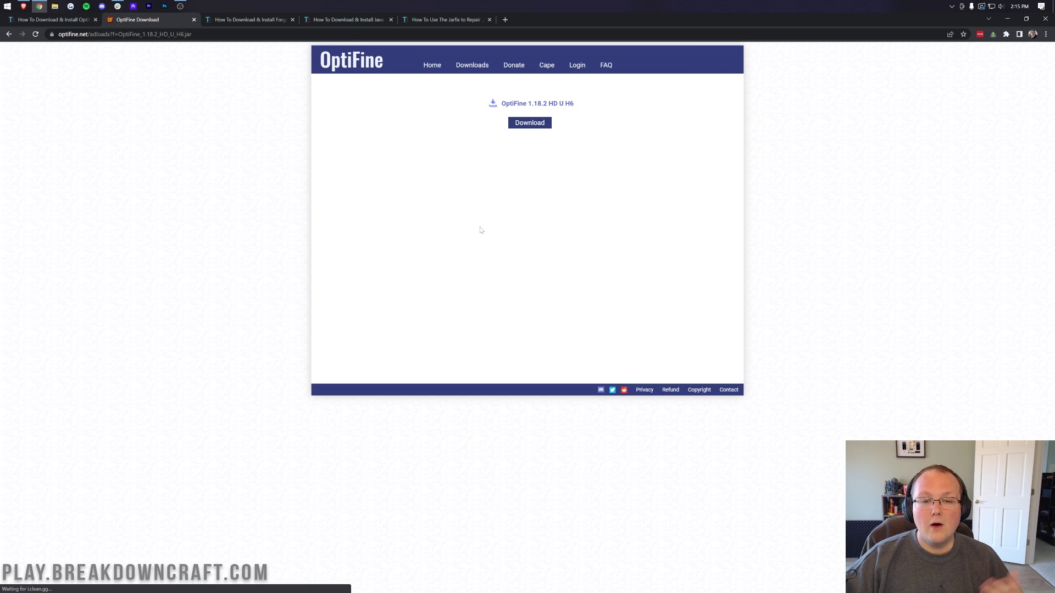
{"action": "left_click", "coordinate": [529, 124]}
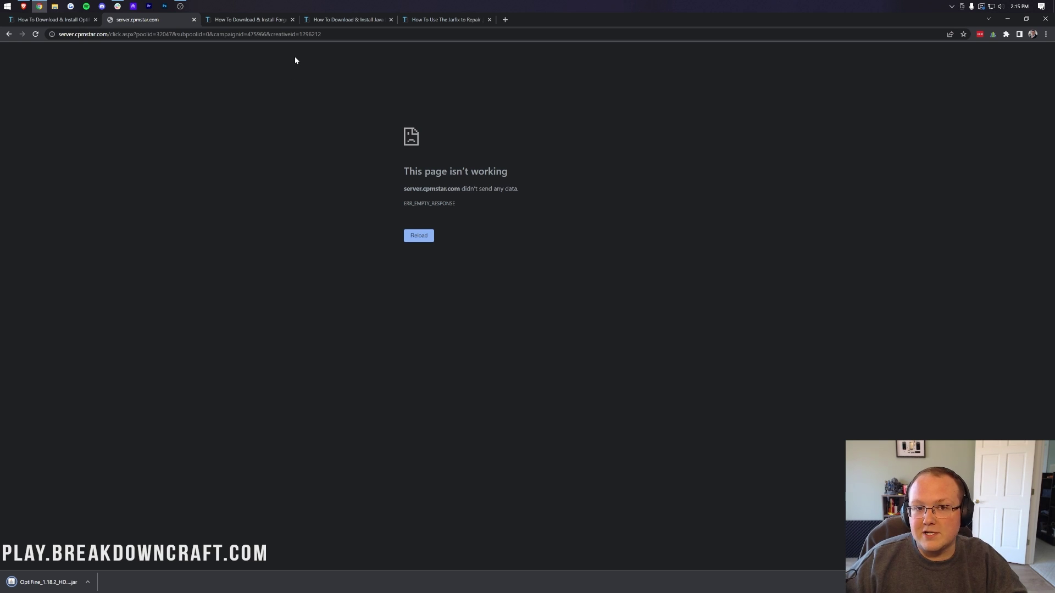
{"action": "left_click", "coordinate": [263, 20]}
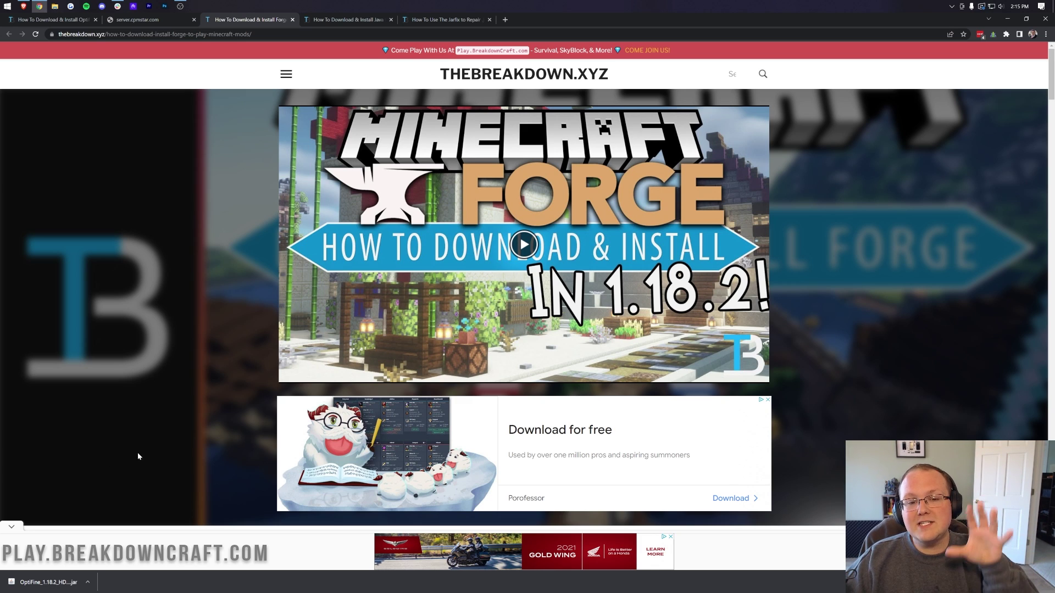
Download the Forge 1.18.2-40.0.1 installer jar past the AdFoc skip page, then minimize Chrome.
{"action": "scroll", "coordinate": [138, 456], "scroll_direction": "down", "scroll_amount": 7}
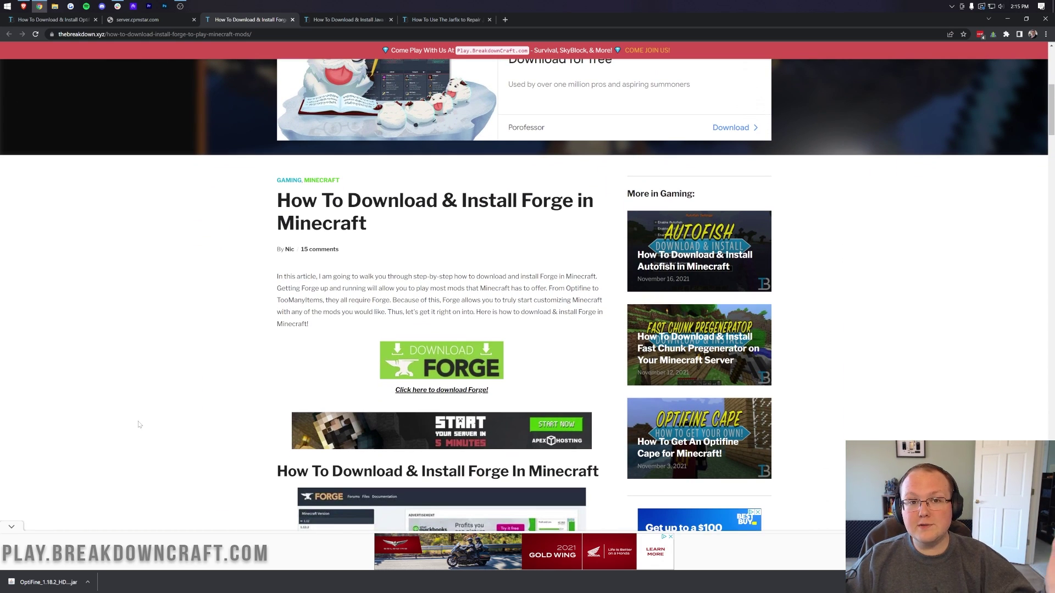
{"action": "scroll", "coordinate": [138, 424], "scroll_direction": "down", "scroll_amount": 2}
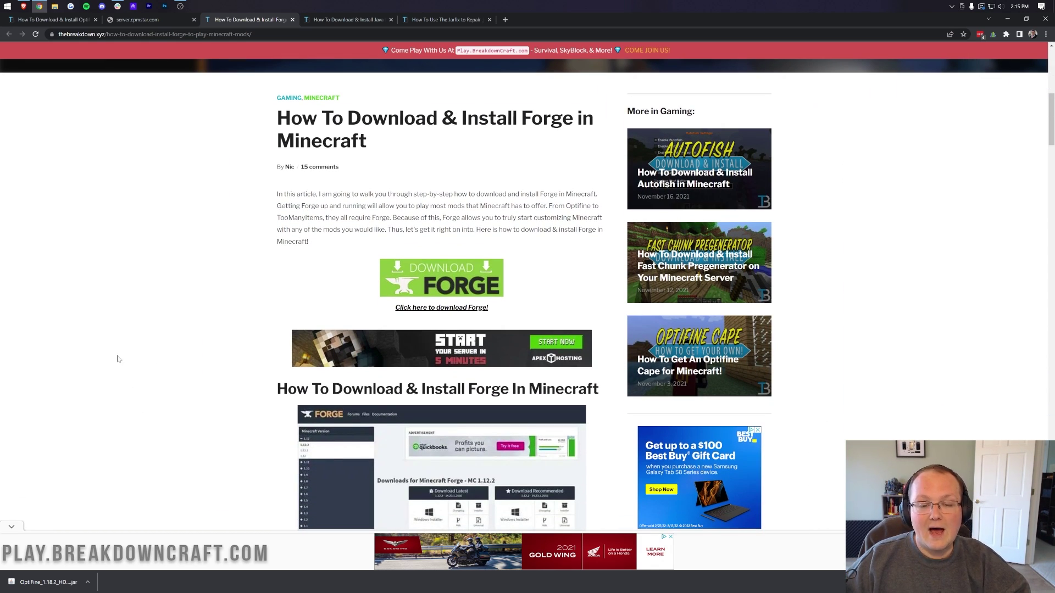
{"action": "left_click", "coordinate": [433, 290]}
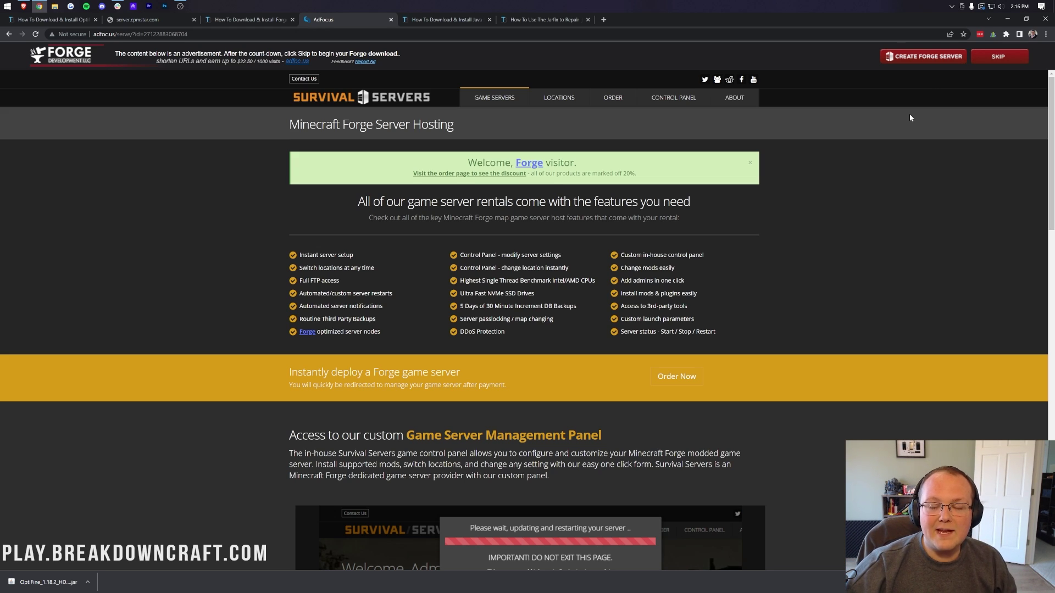
{"action": "left_click", "coordinate": [998, 56]}
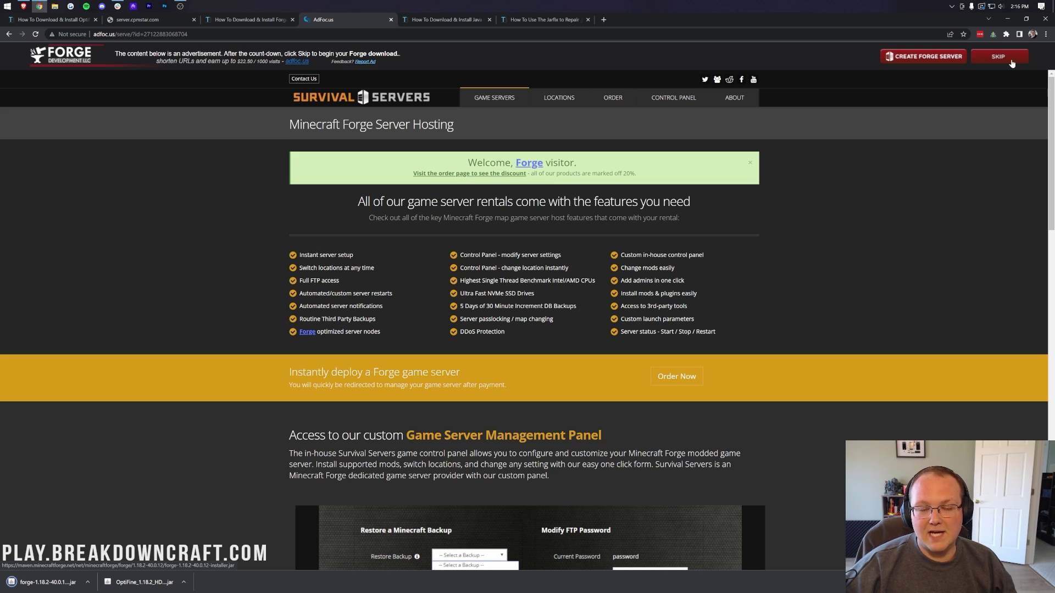
{"action": "left_click", "coordinate": [66, 589]}
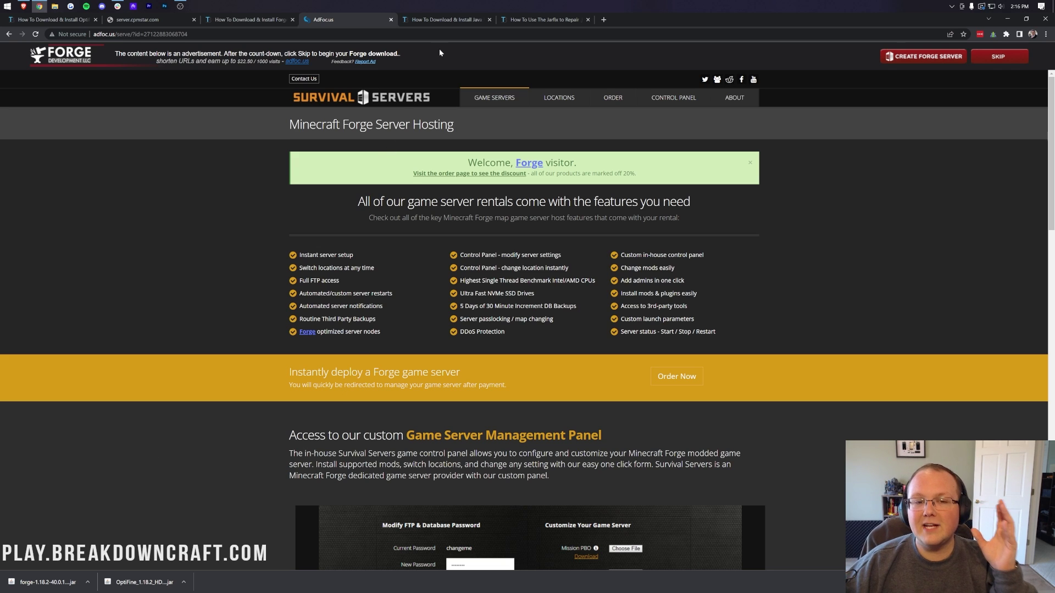
{"action": "left_click", "coordinate": [442, 19]}
{"action": "left_click", "coordinate": [1007, 19]}
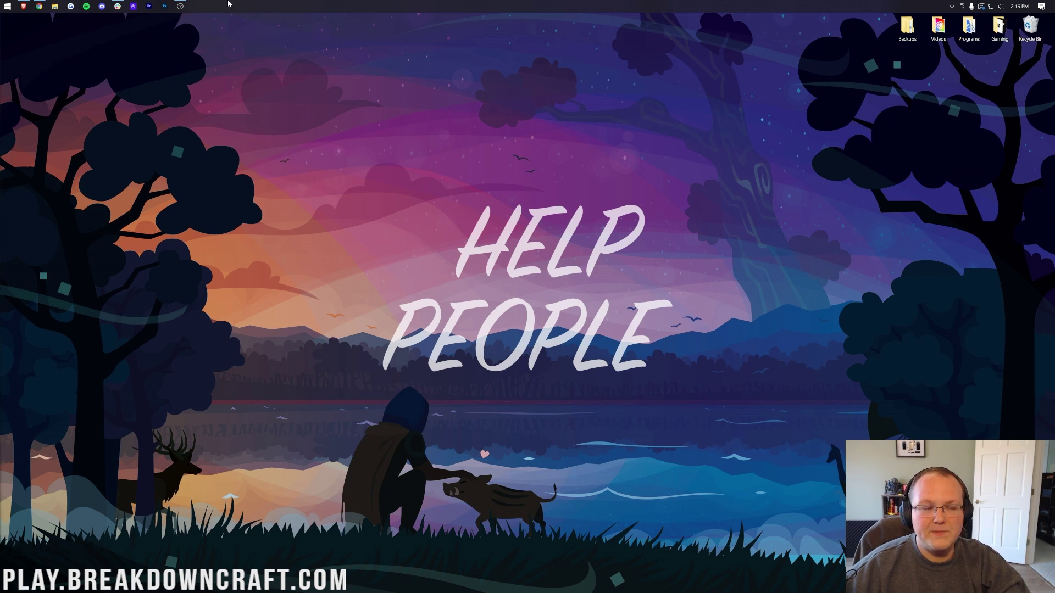
Move the Forge installer and OptiFine jars from the Downloads folder onto the desktop.
{"action": "left_click", "coordinate": [3, 4]}
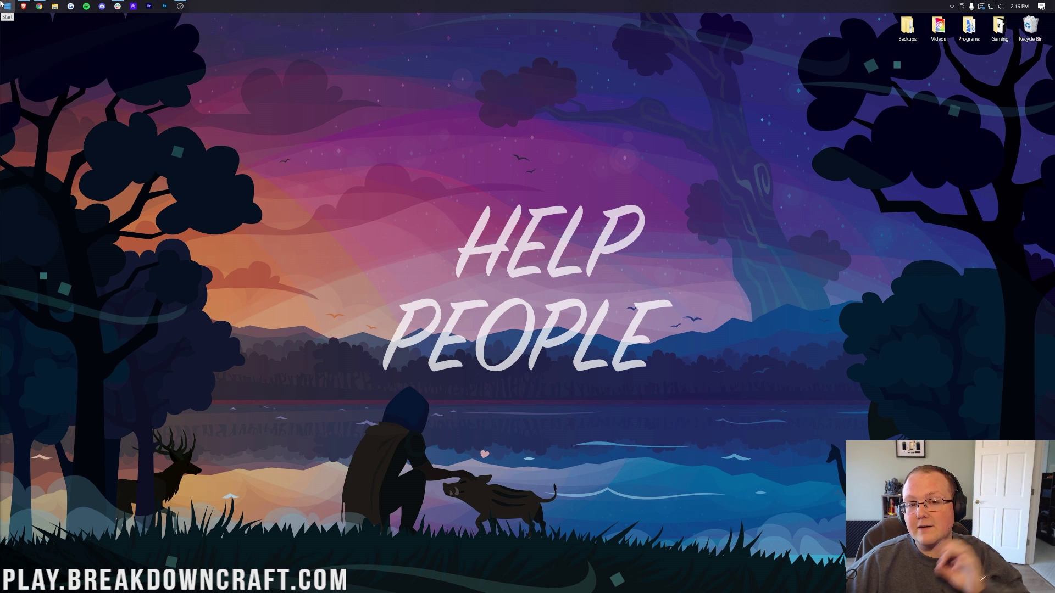
{"action": "type", "text": "down"}
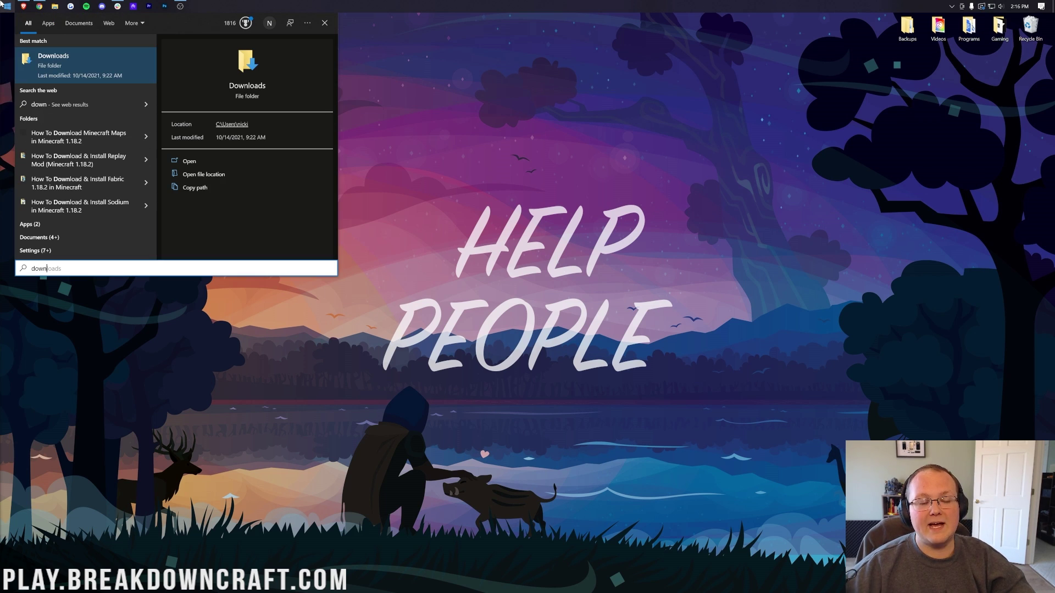
{"action": "left_click", "coordinate": [46, 70]}
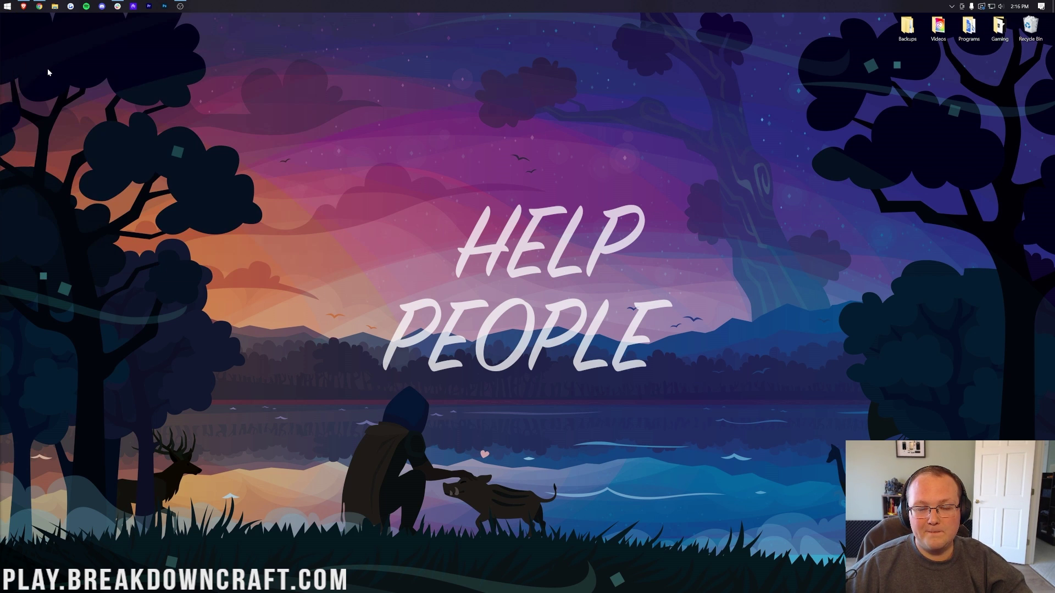
{"action": "left_click_drag", "start_coordinate": [460, 248], "coordinate": [447, 220]}
{"action": "left_click_drag", "start_coordinate": [439, 220], "coordinate": [445, 69]}
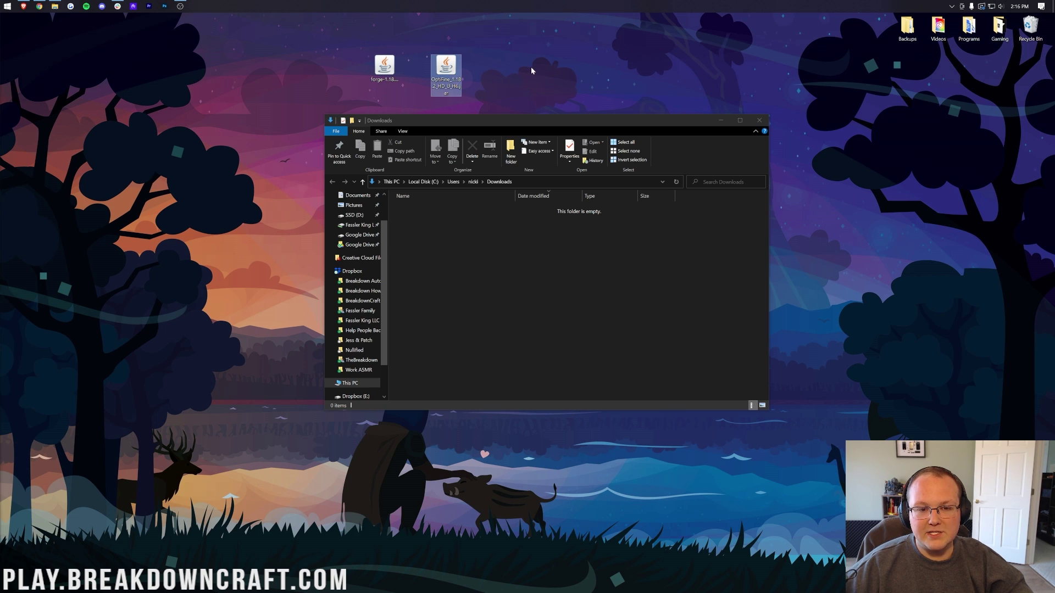
{"action": "left_click", "coordinate": [756, 122]}
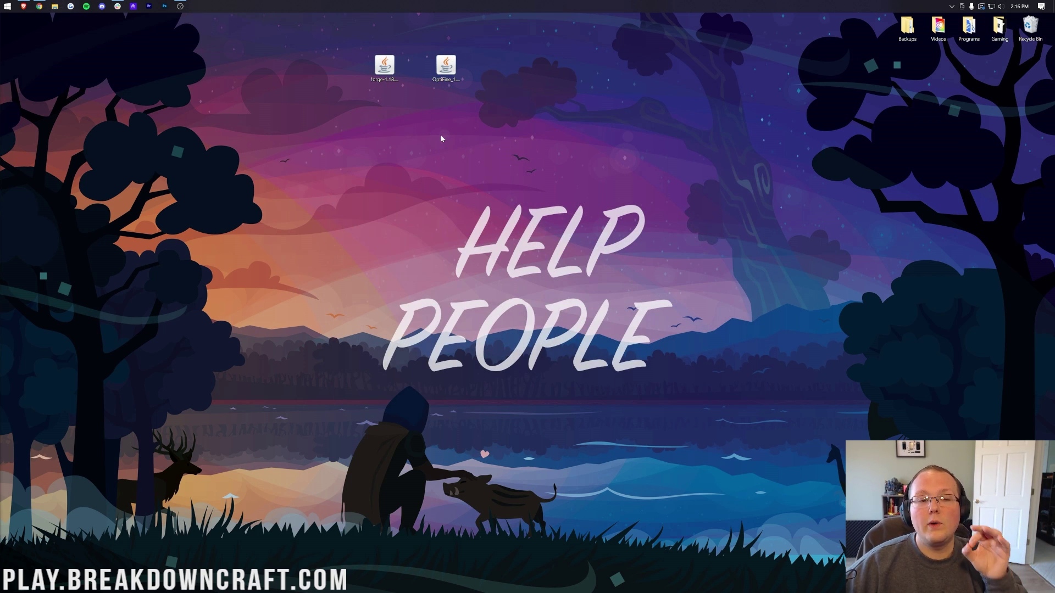
{"action": "left_click", "coordinate": [384, 66]}
{"action": "left_click_drag", "start_coordinate": [347, 55], "coordinate": [388, 82]}
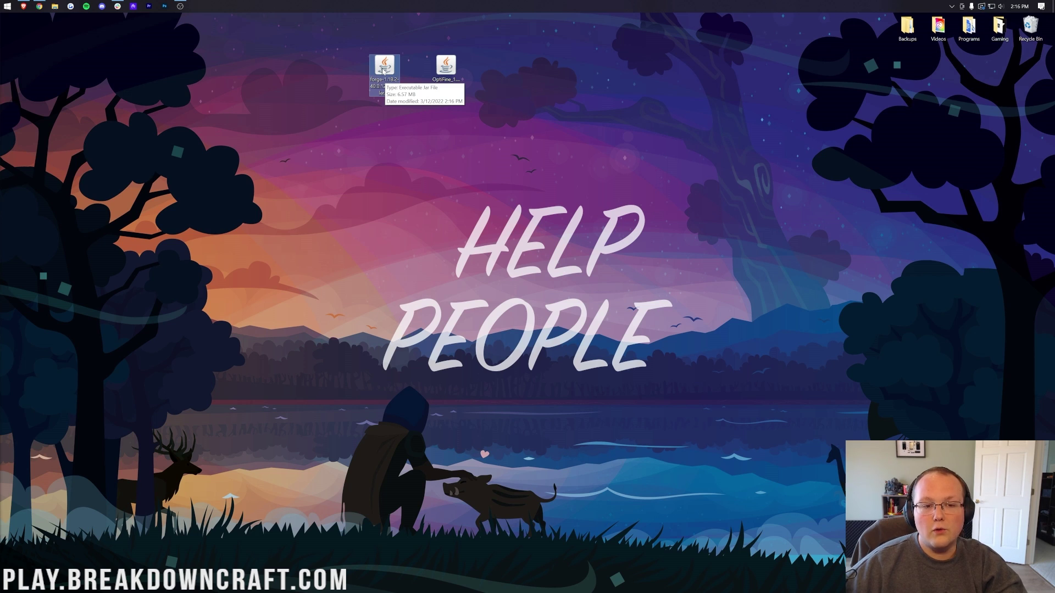
Launch the desktop Forge installer jar with Java(TM) Platform SE binary via Open with.
{"action": "right_click", "coordinate": [383, 70]}
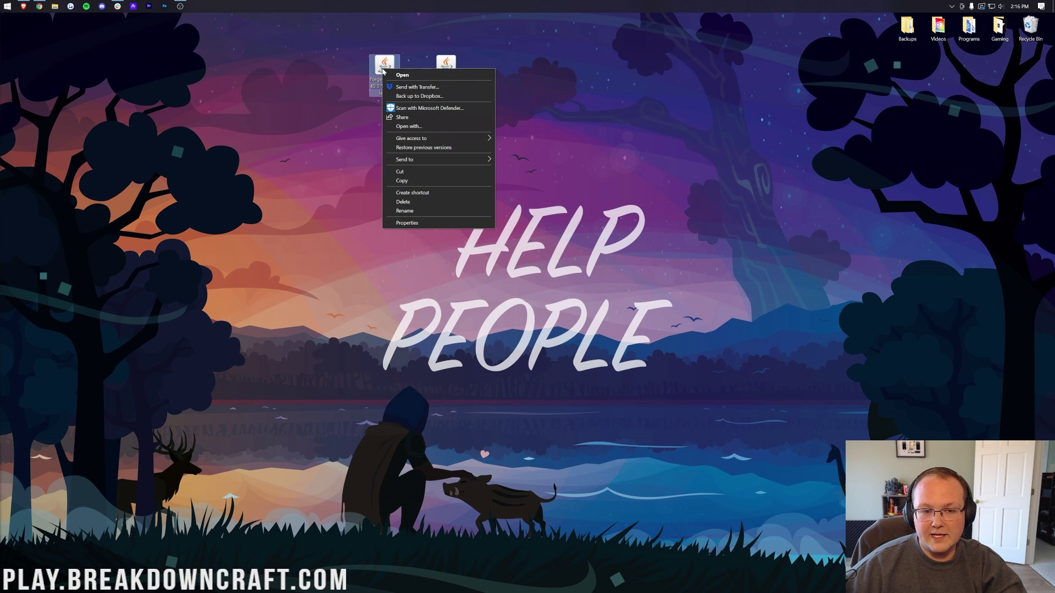
{"action": "left_click", "coordinate": [412, 126]}
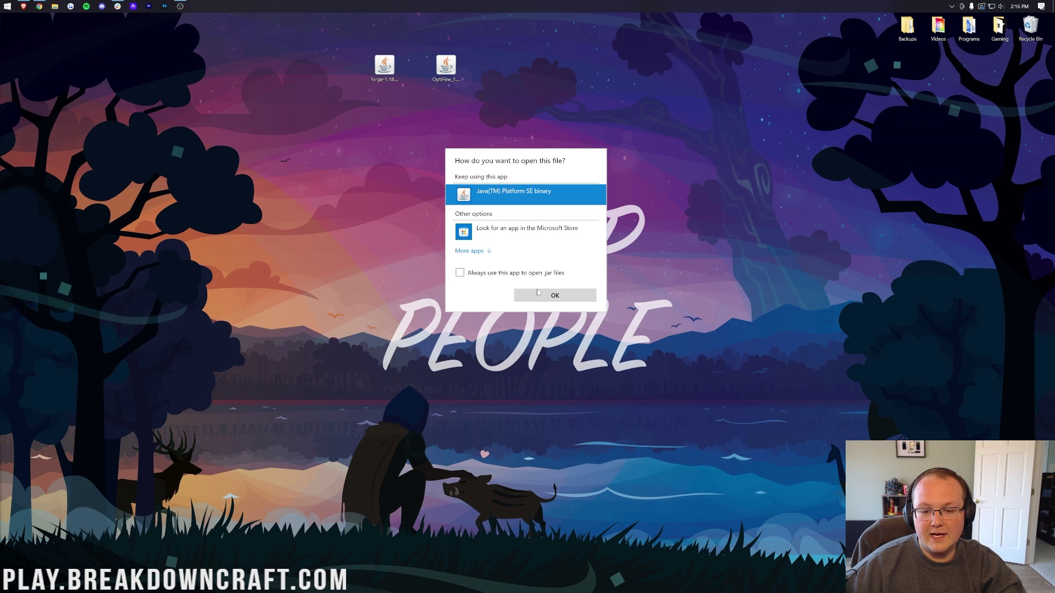
{"action": "left_click", "coordinate": [538, 294]}
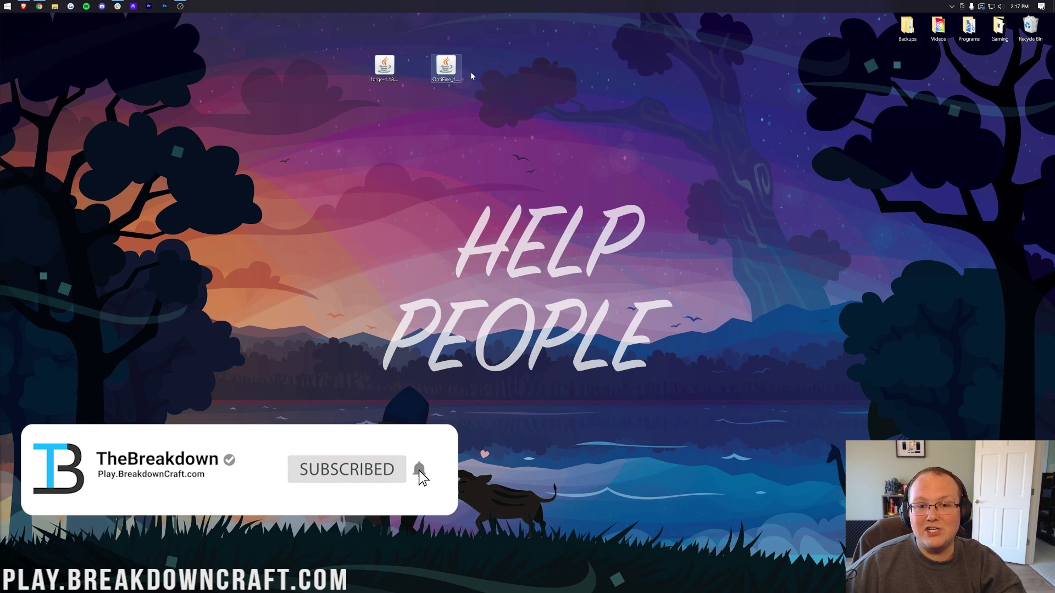
Dismiss the Forge installer, skim the Java 17 guide, then view the Jarfix article.
{"action": "left_click", "coordinate": [41, 4]}
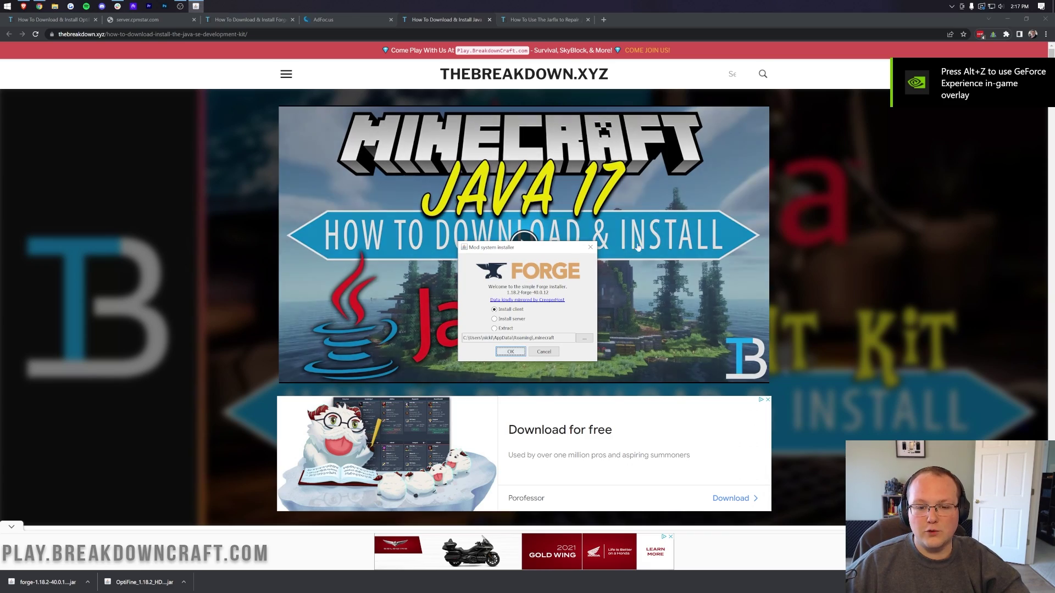
{"action": "key", "text": "Escape"}
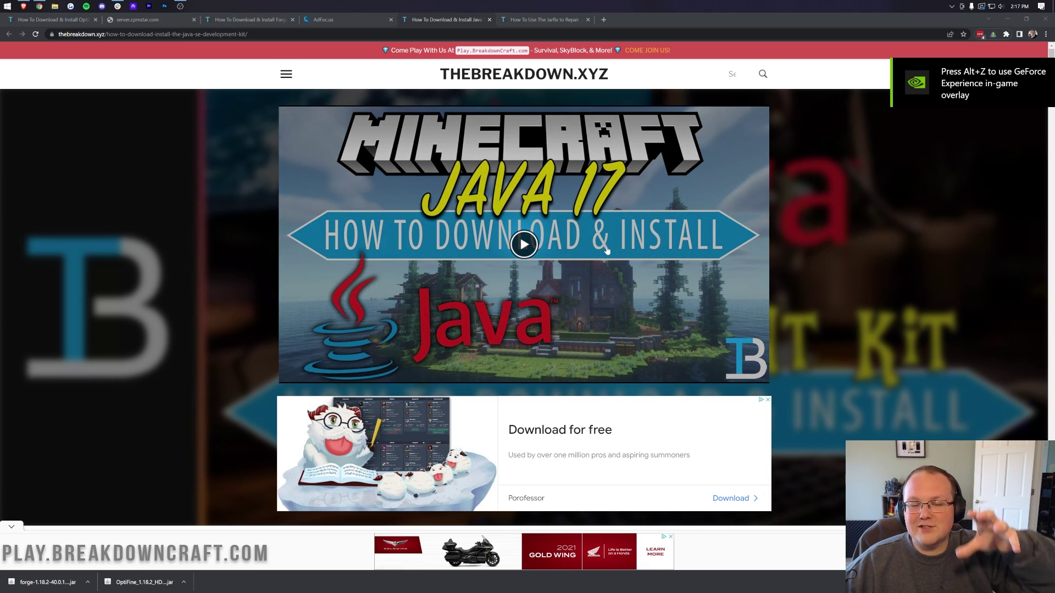
{"action": "scroll", "coordinate": [607, 251], "scroll_direction": "down", "scroll_amount": 18}
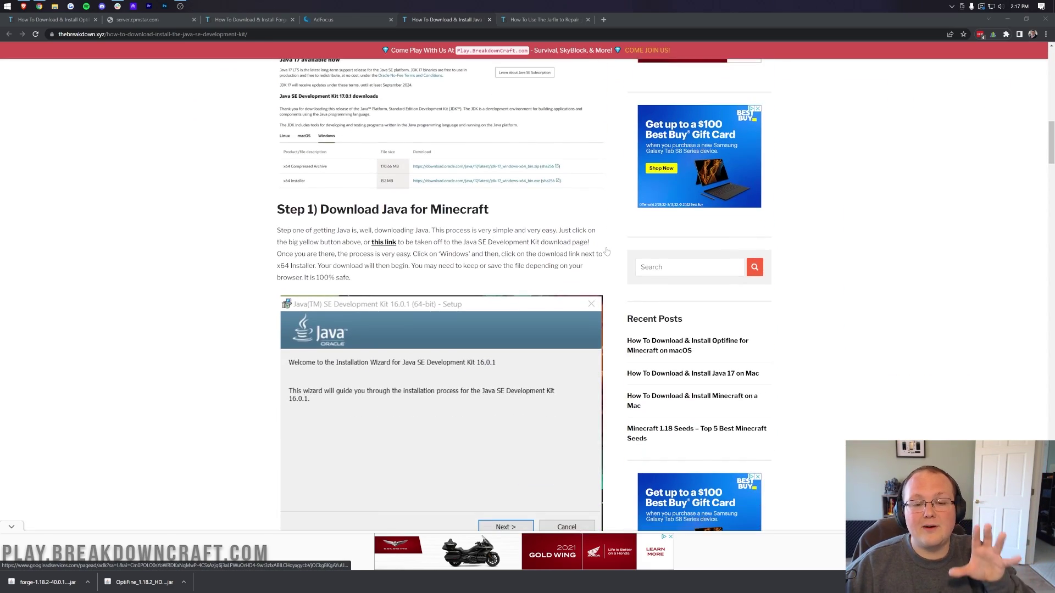
{"action": "scroll", "coordinate": [606, 252], "scroll_direction": "down", "scroll_amount": 4}
{"action": "scroll", "coordinate": [607, 251], "scroll_direction": "up", "scroll_amount": 20}
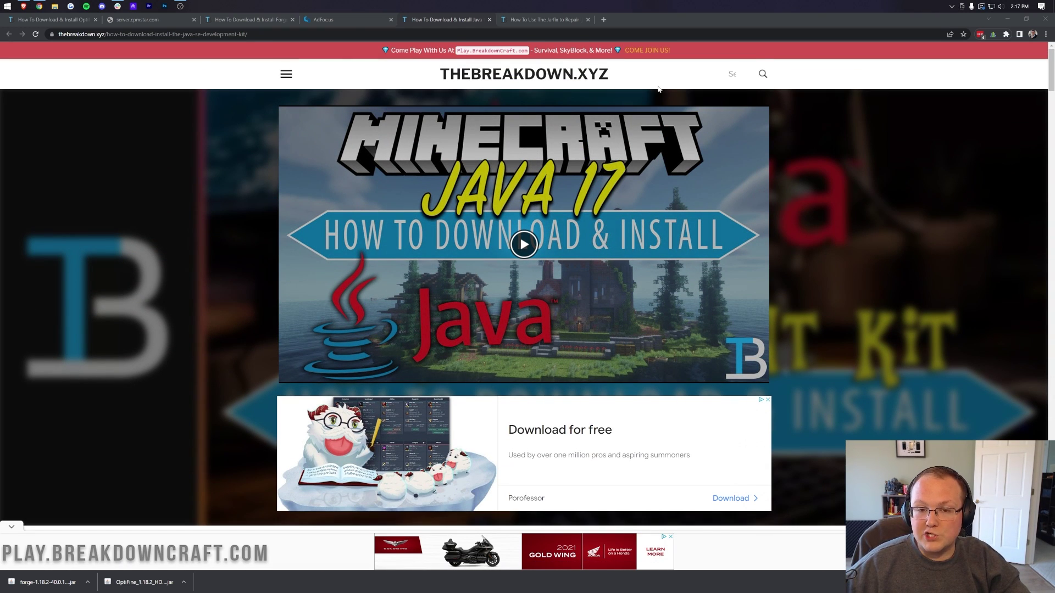
{"action": "left_click", "coordinate": [570, 21]}
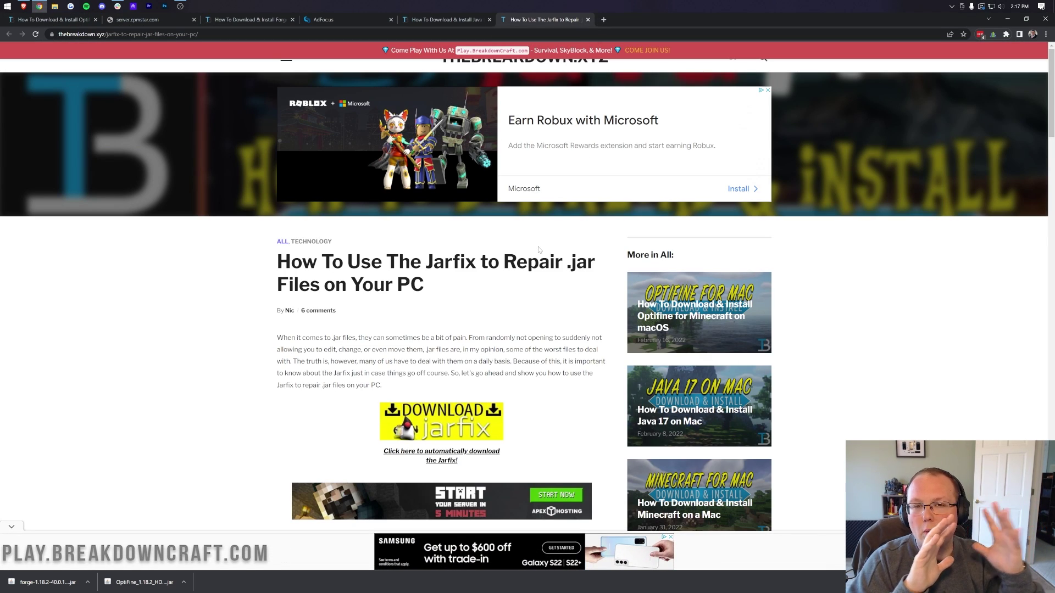
{"action": "left_click", "coordinate": [1007, 20]}
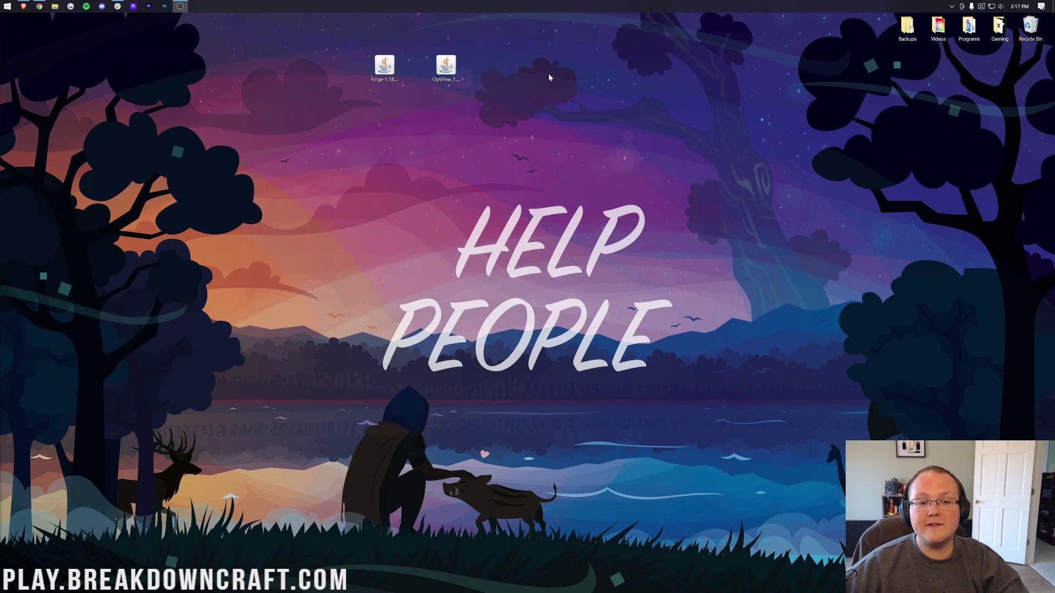
Open the forge installer jar with Java(TM) Platform SE binary.
{"action": "right_click", "coordinate": [379, 76]}
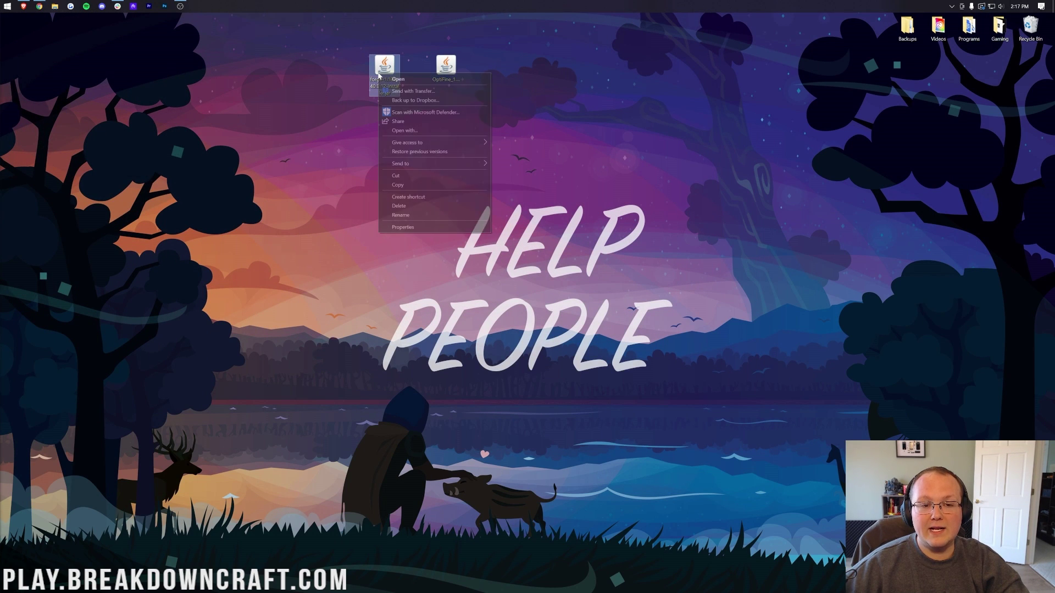
{"action": "left_click", "coordinate": [416, 132]}
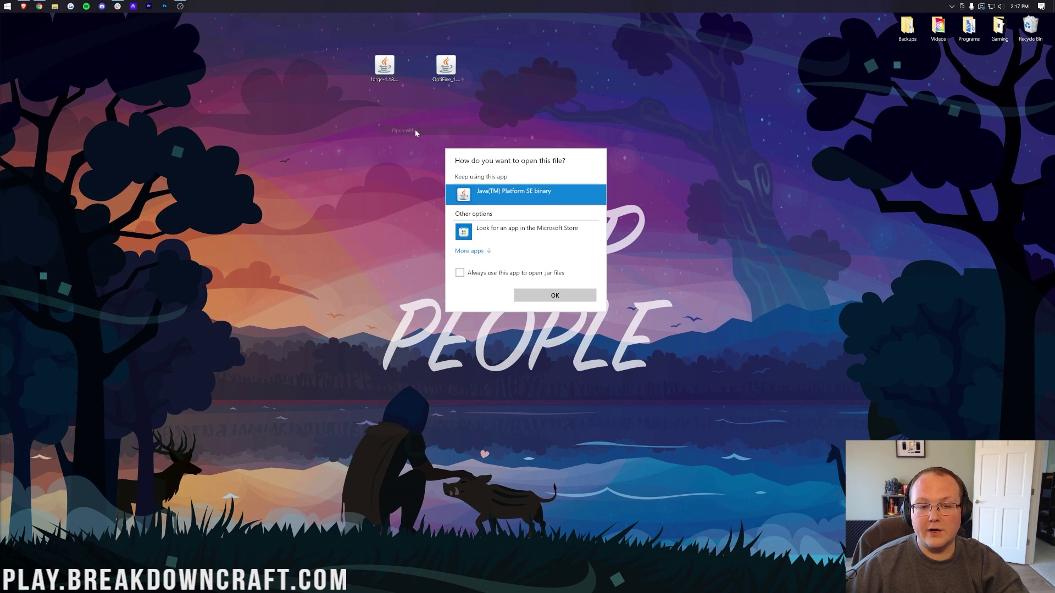
{"action": "left_click", "coordinate": [550, 299]}
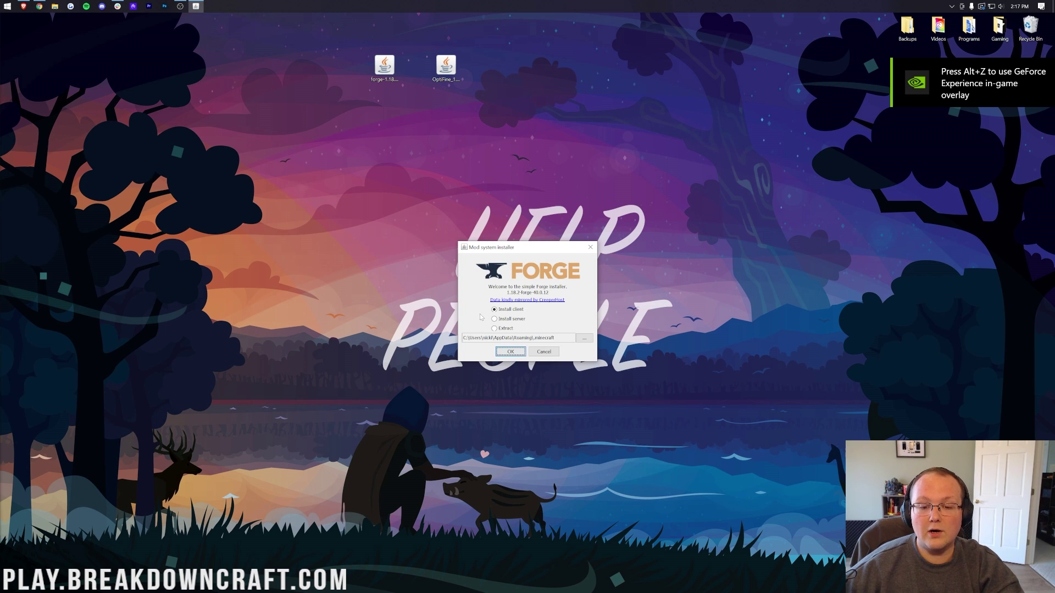
Install the 1.18.2-forge-40.0.12 client and dismiss the completion message.
{"action": "left_click", "coordinate": [500, 311]}
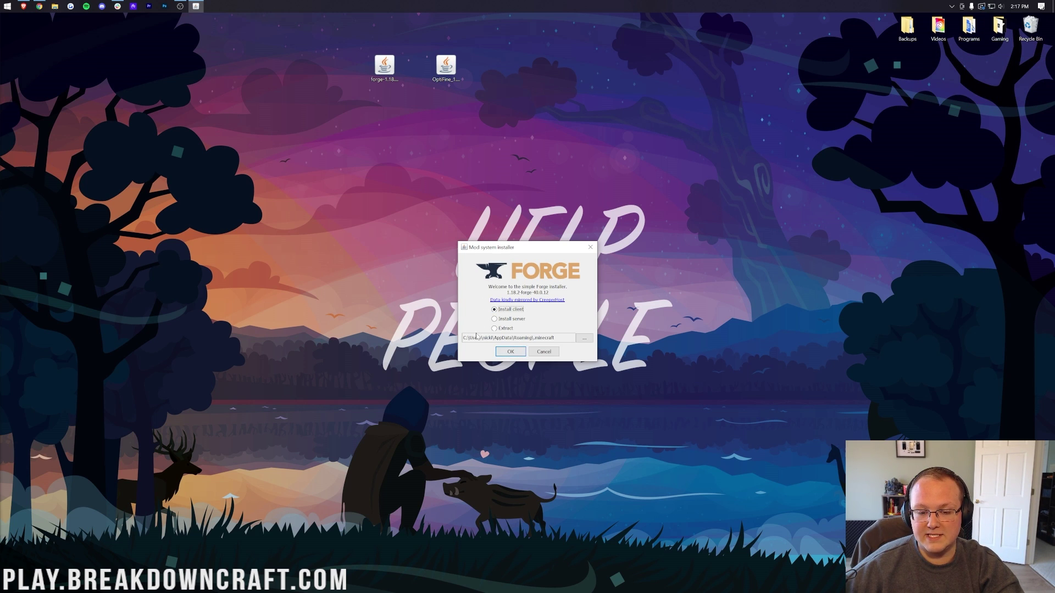
{"action": "left_click", "coordinate": [510, 351]}
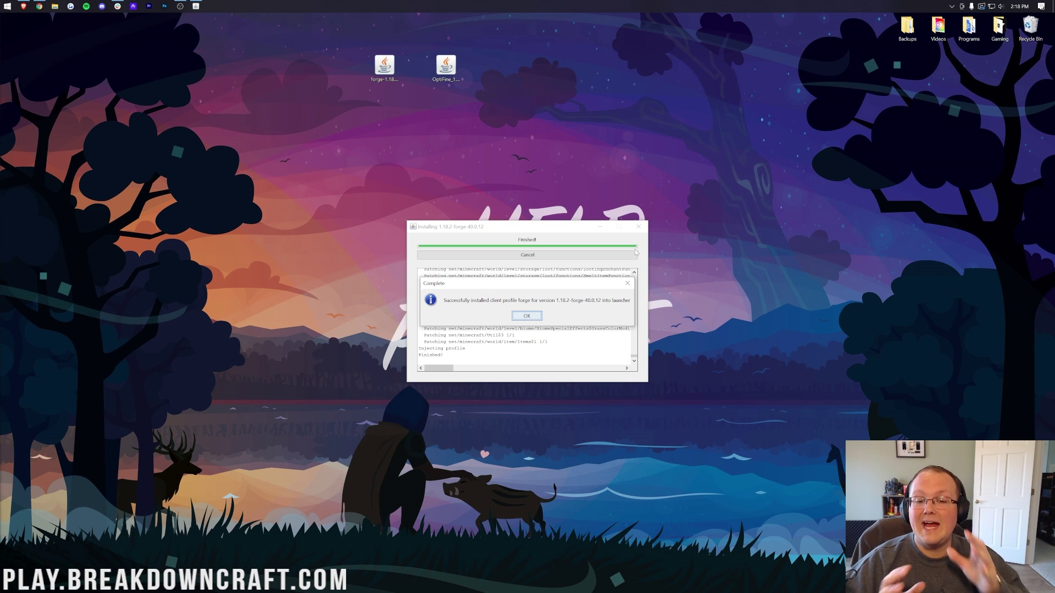
{"action": "left_click", "coordinate": [527, 316]}
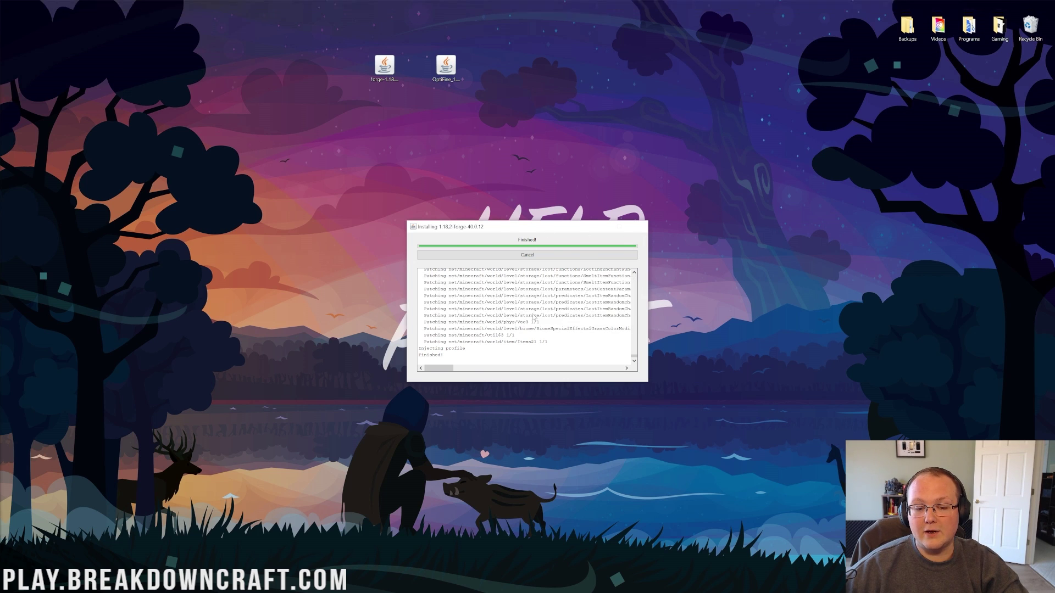
Delete the forge installer jar and launch the Minecraft Launcher, centring its window.
{"action": "left_click_drag", "start_coordinate": [384, 65], "coordinate": [1030, 27]}
{"action": "left_click", "coordinate": [448, 68]}
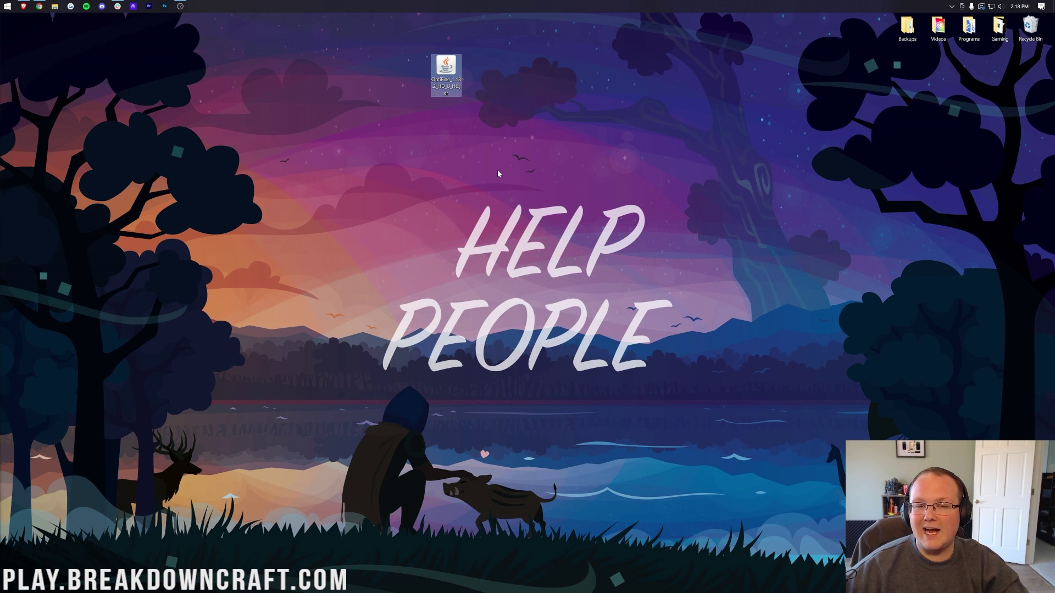
{"action": "left_click", "coordinate": [2, 3]}
{"action": "left_click", "coordinate": [156, 104]}
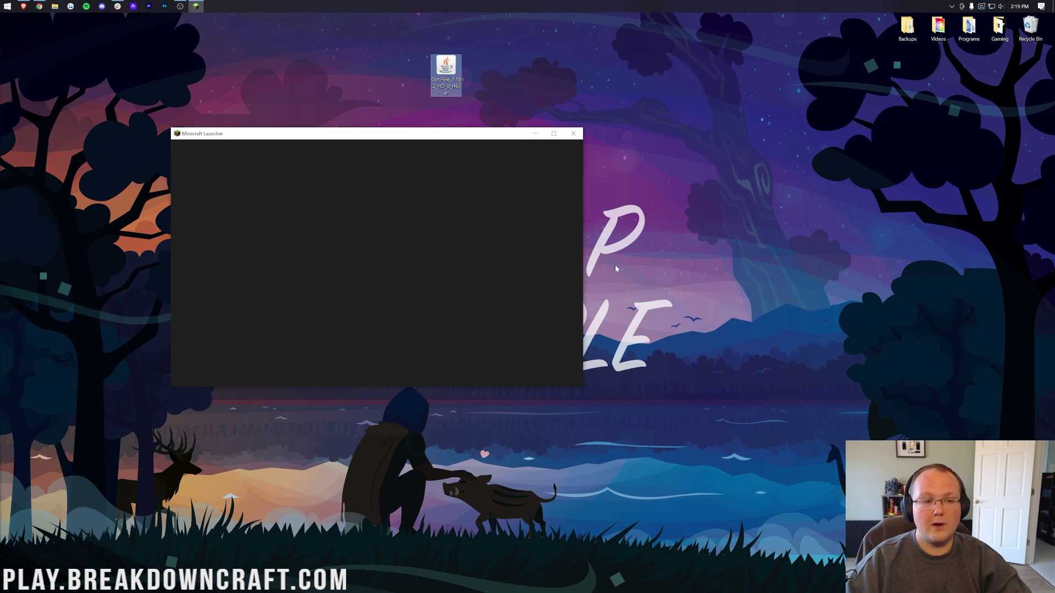
{"action": "left_click_drag", "start_coordinate": [332, 136], "coordinate": [471, 146]}
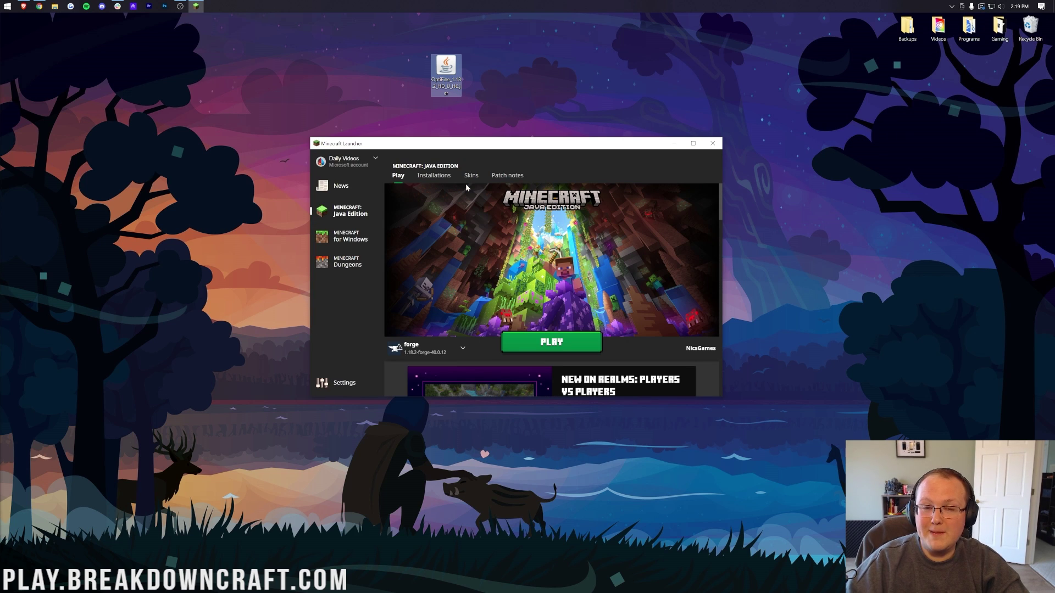
Select the forge installation on the Play tab, try launching it, and cancel the mod warning.
{"action": "left_click", "coordinate": [463, 348]}
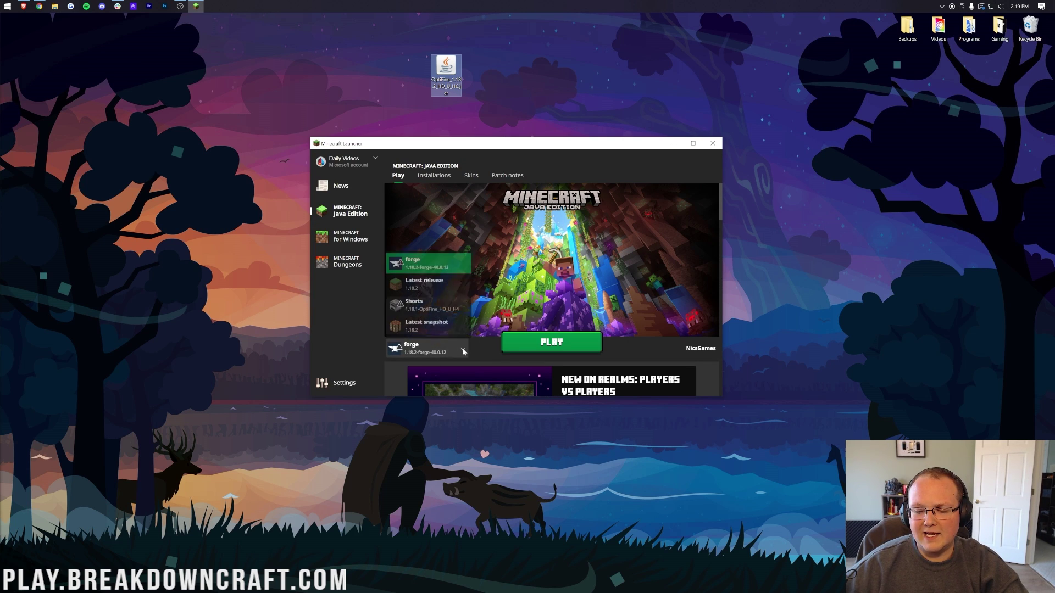
{"action": "left_click", "coordinate": [429, 262]}
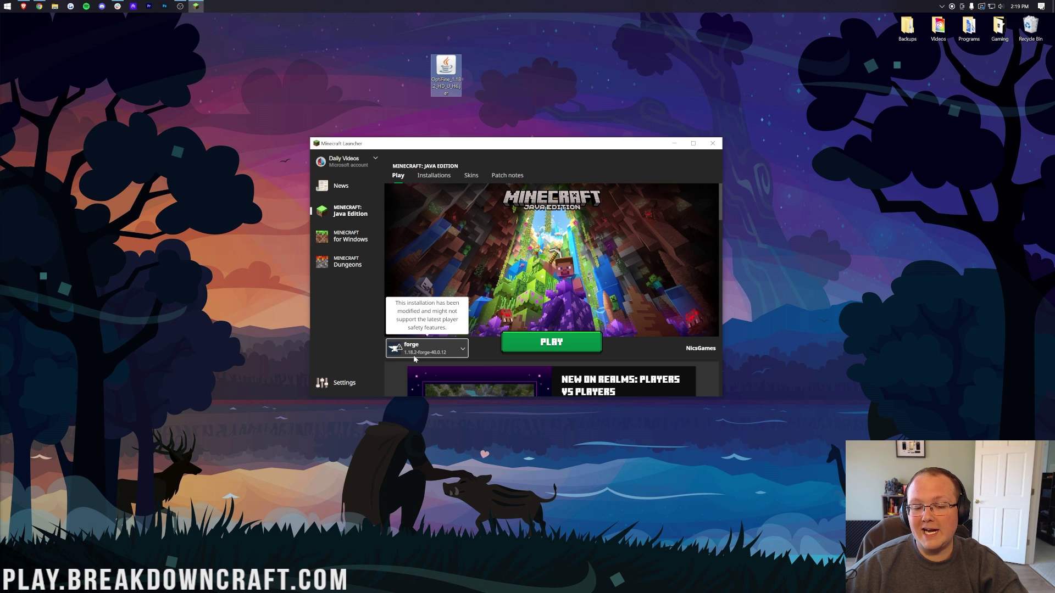
{"action": "left_click", "coordinate": [524, 346]}
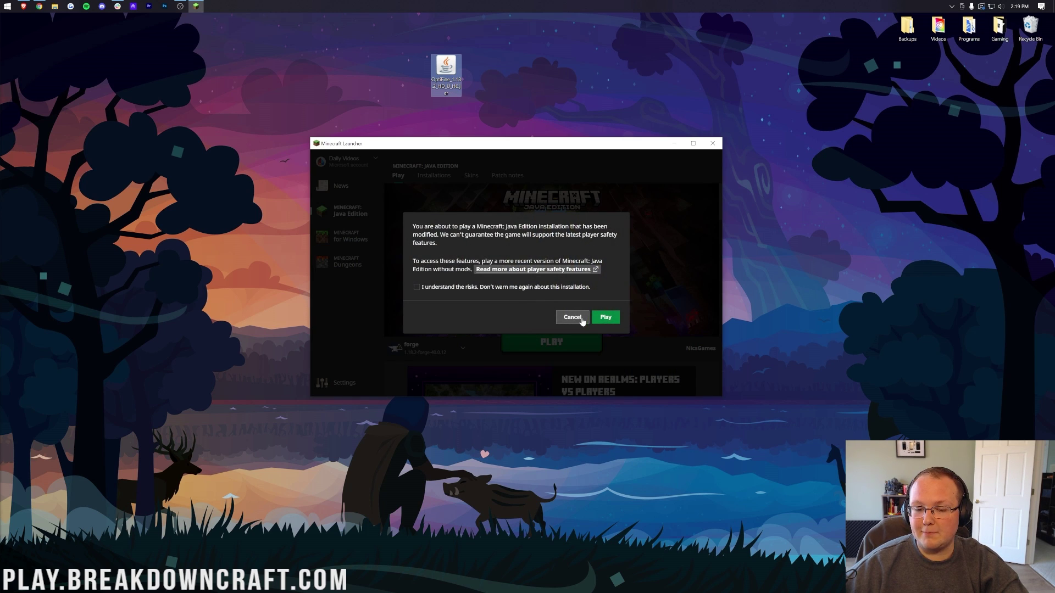
{"action": "left_click", "coordinate": [571, 315]}
{"action": "left_click", "coordinate": [423, 349]}
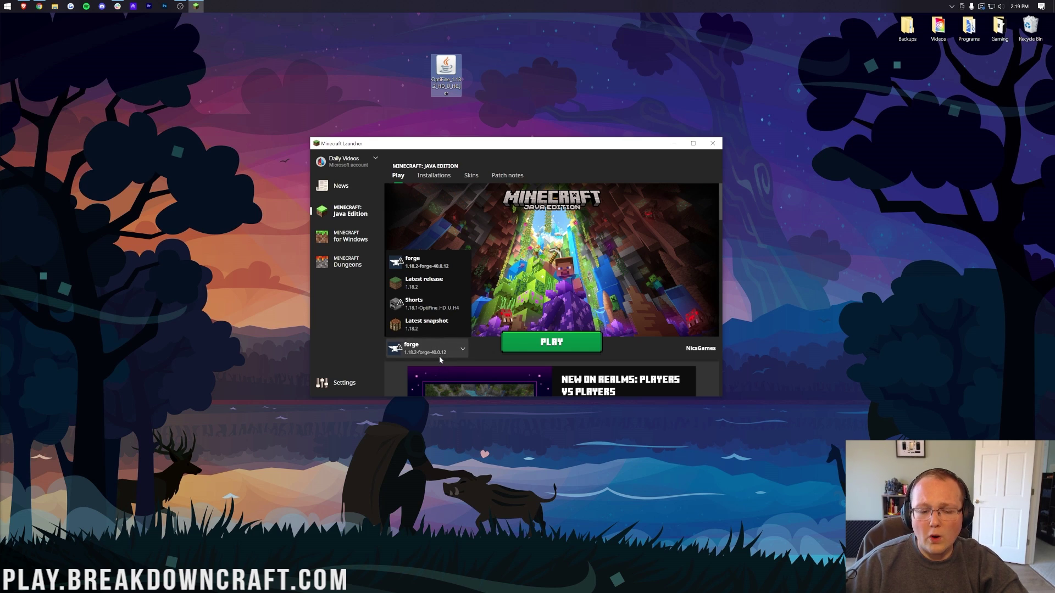
{"action": "left_click", "coordinate": [422, 354]}
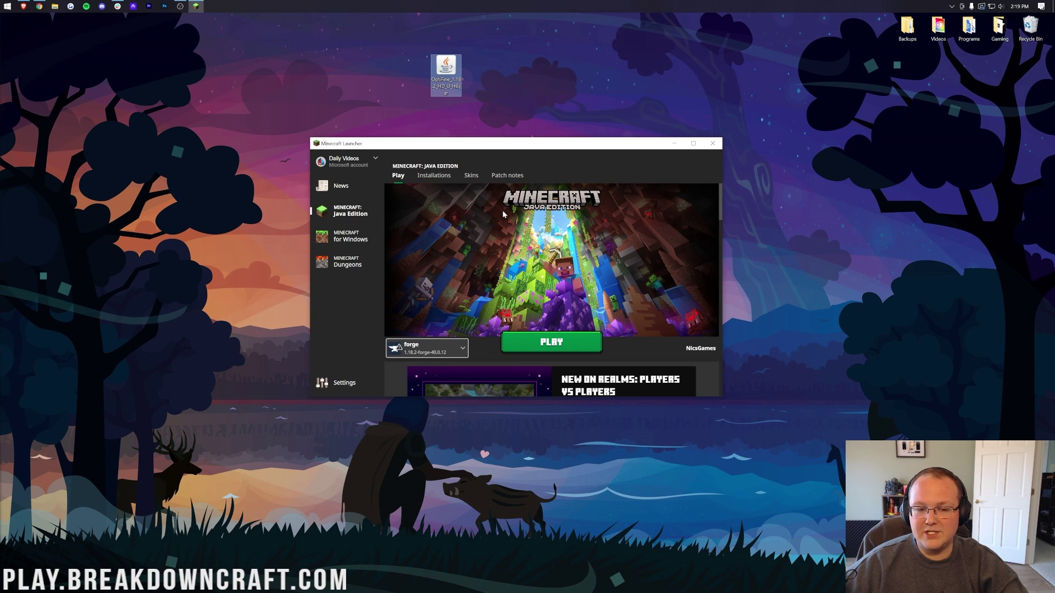
Check forge under the Installations tab's Modded filter, cancel its launch, and begin a new installation.
{"action": "left_click", "coordinate": [434, 177]}
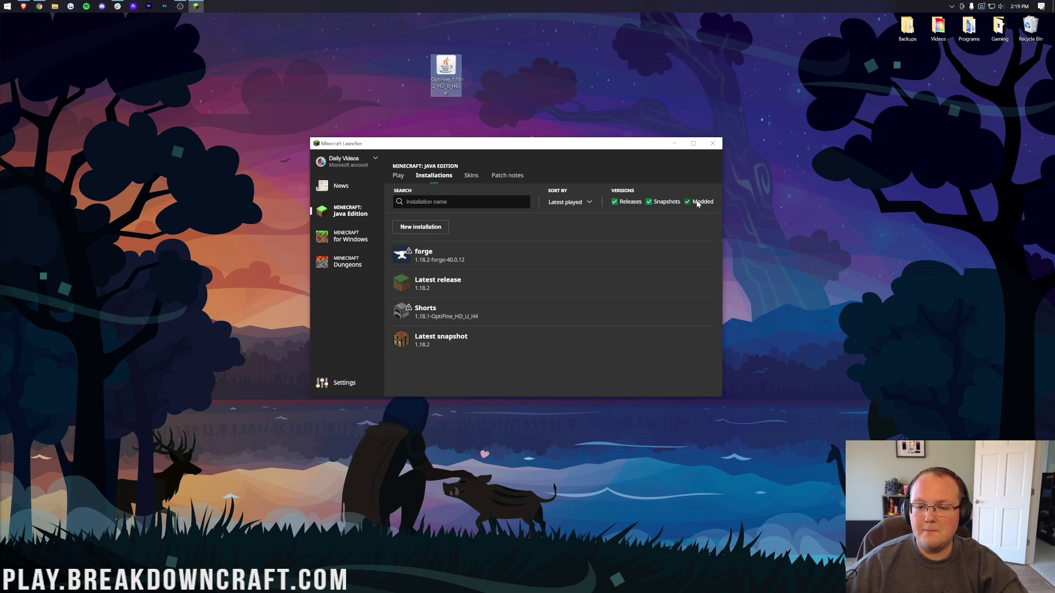
{"action": "left_click", "coordinate": [697, 202]}
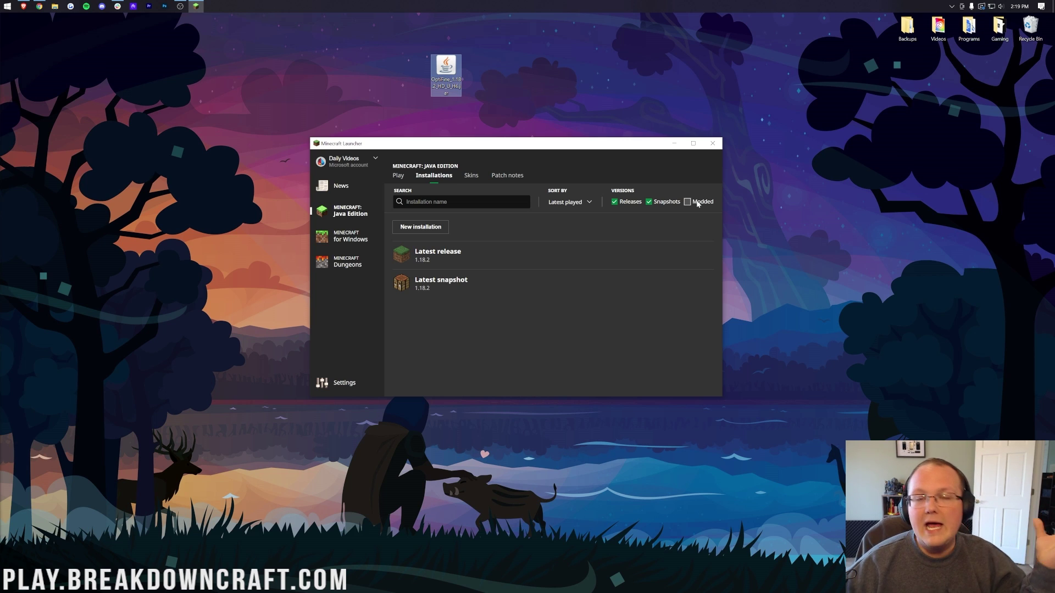
{"action": "left_click", "coordinate": [696, 202]}
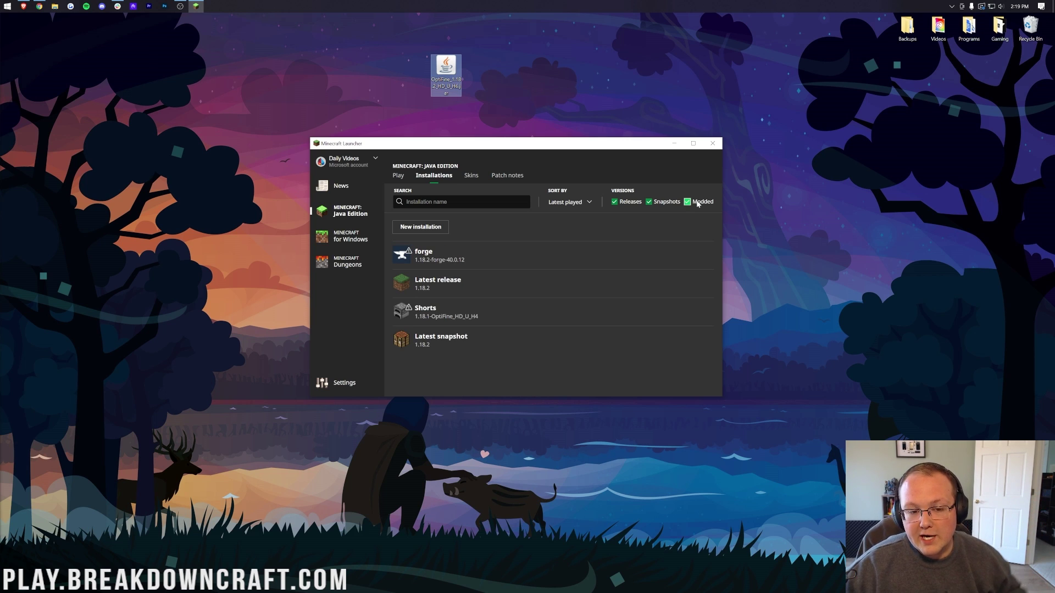
{"action": "left_click", "coordinate": [660, 257]}
{"action": "left_click", "coordinate": [573, 317]}
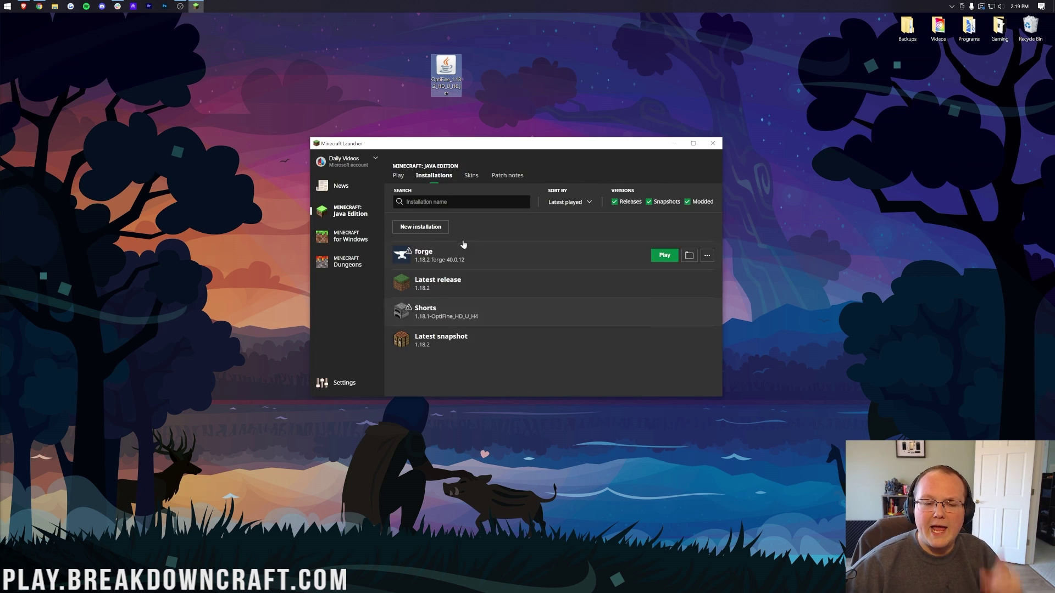
{"action": "left_click", "coordinate": [428, 228]}
Create installation 'Play.BreakdownCraft.com' on 1.18.2-forge-40.0.12 at 1920x1080 resolution.
{"action": "type", "text": "Play.BreakdownCraft.com"}
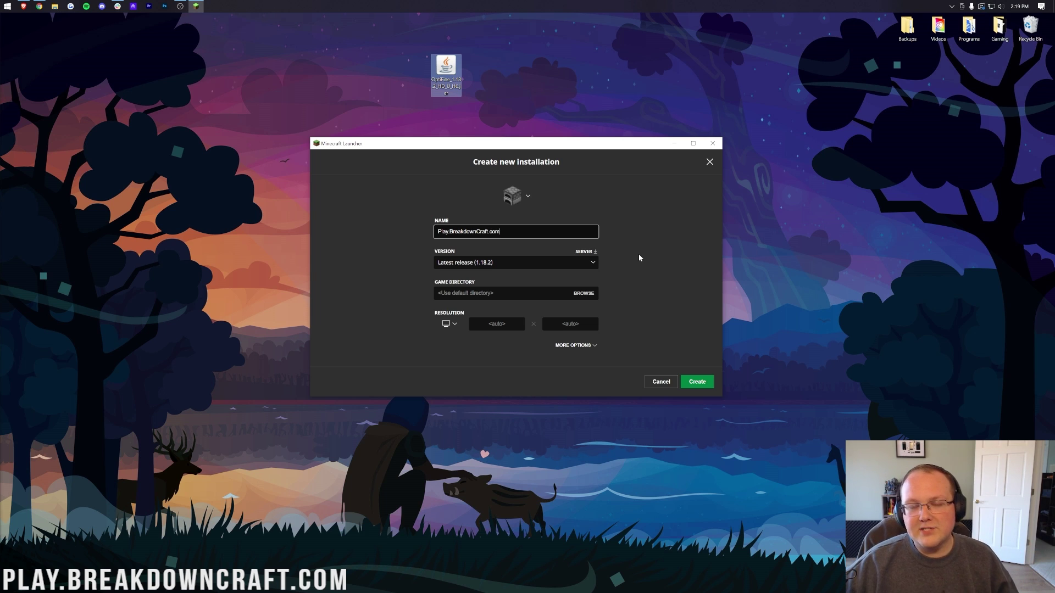
{"action": "left_click", "coordinate": [521, 264]}
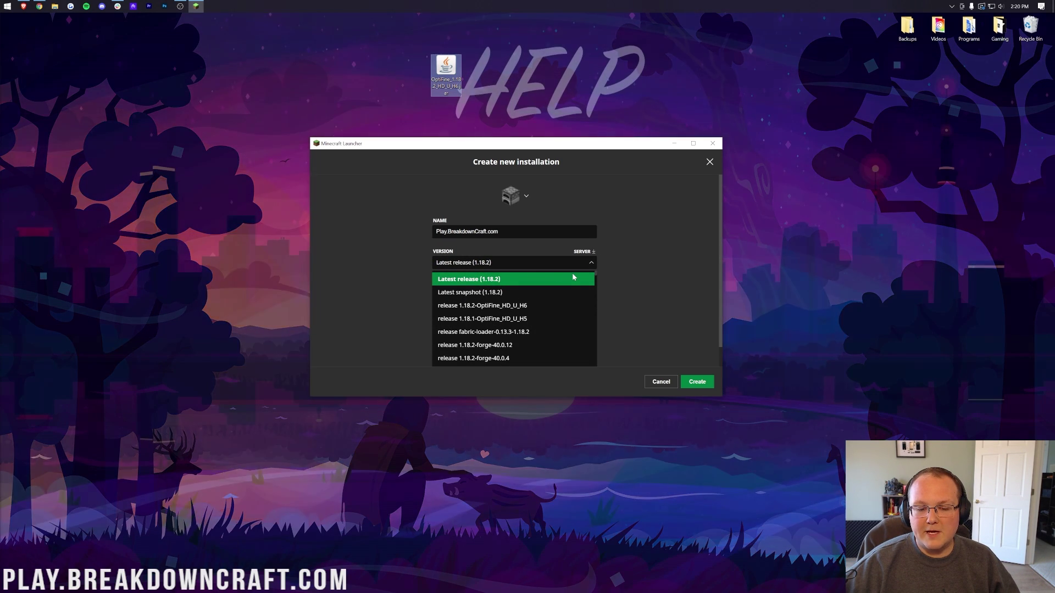
{"action": "scroll", "coordinate": [477, 322], "scroll_direction": "down", "scroll_amount": 1}
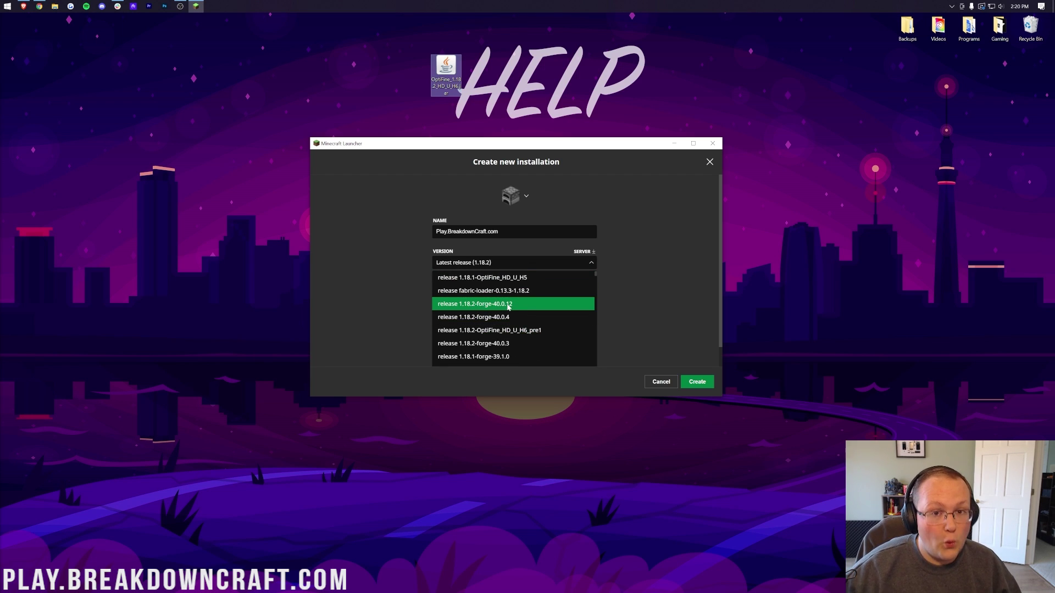
{"action": "scroll", "coordinate": [508, 307], "scroll_direction": "up", "scroll_amount": 1}
{"action": "scroll", "coordinate": [511, 307], "scroll_direction": "down", "scroll_amount": 1}
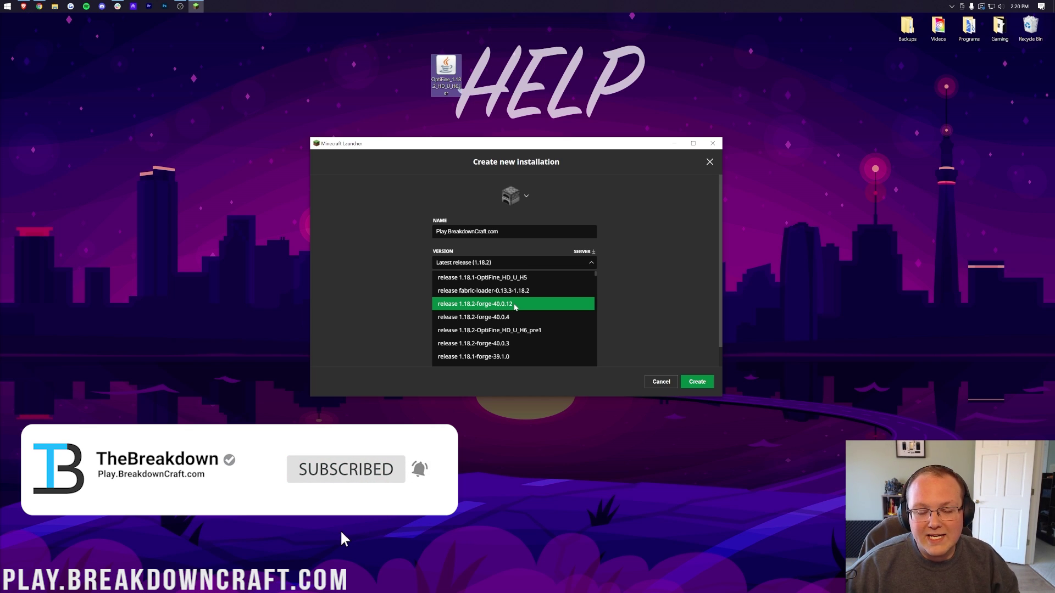
{"action": "left_click", "coordinate": [515, 305]}
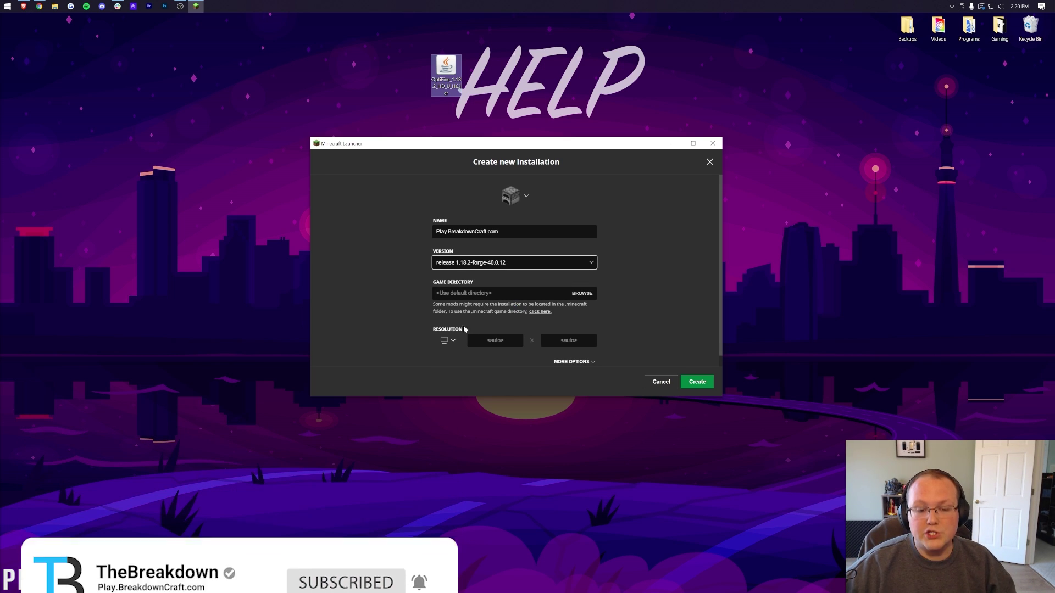
{"action": "left_click", "coordinate": [456, 338]}
{"action": "left_click", "coordinate": [454, 311]}
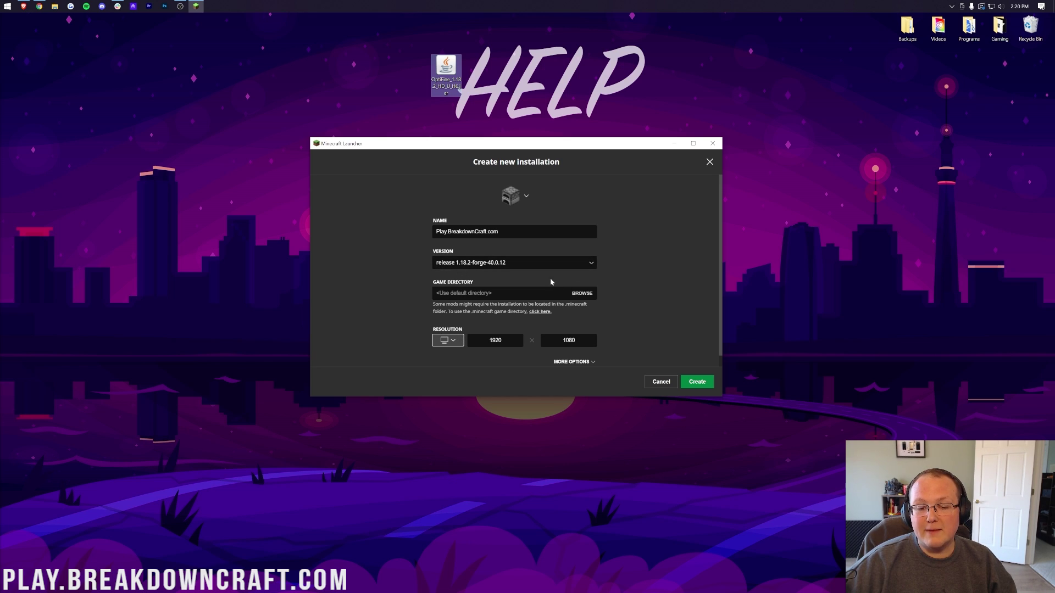
{"action": "left_click", "coordinate": [696, 382]}
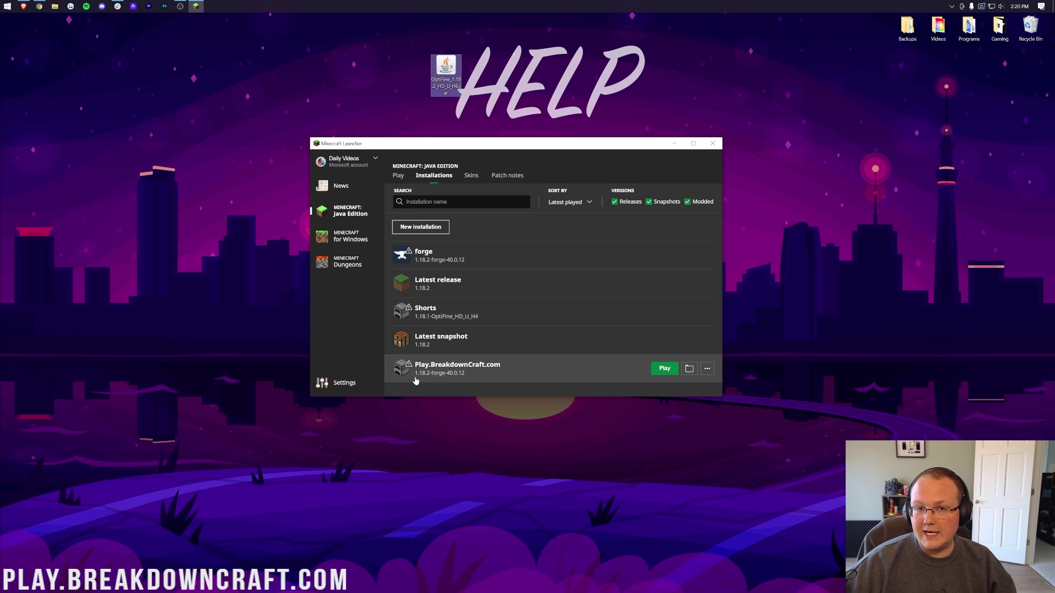
Launch the Play.BreakdownCraft.com installation so Forge 1.18.2 starts to its title screen.
{"action": "left_click", "coordinate": [657, 370]}
{"action": "left_click", "coordinate": [603, 317]}
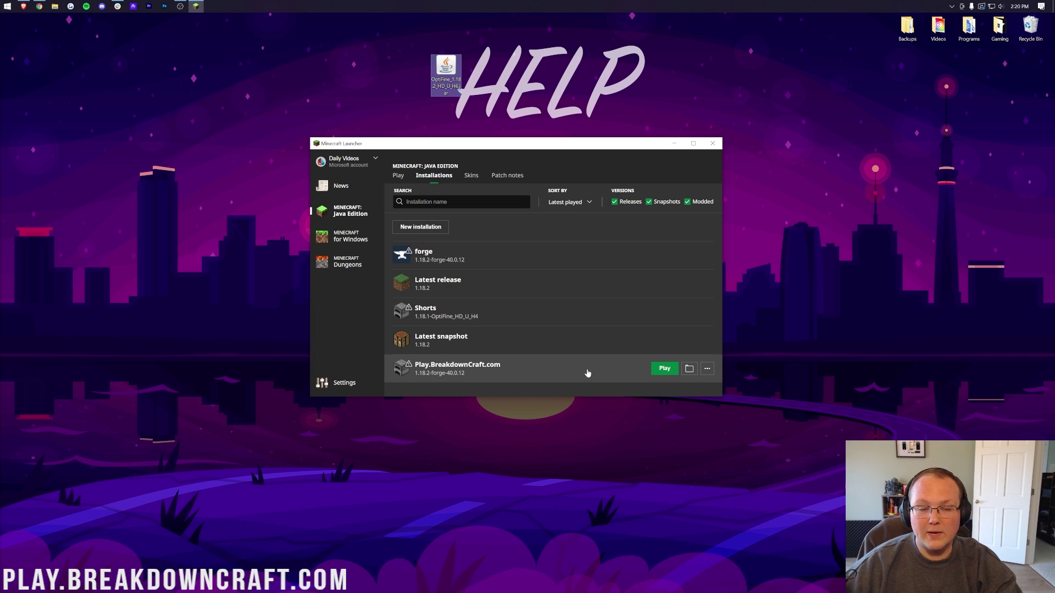
{"action": "double_click", "coordinate": [588, 373]}
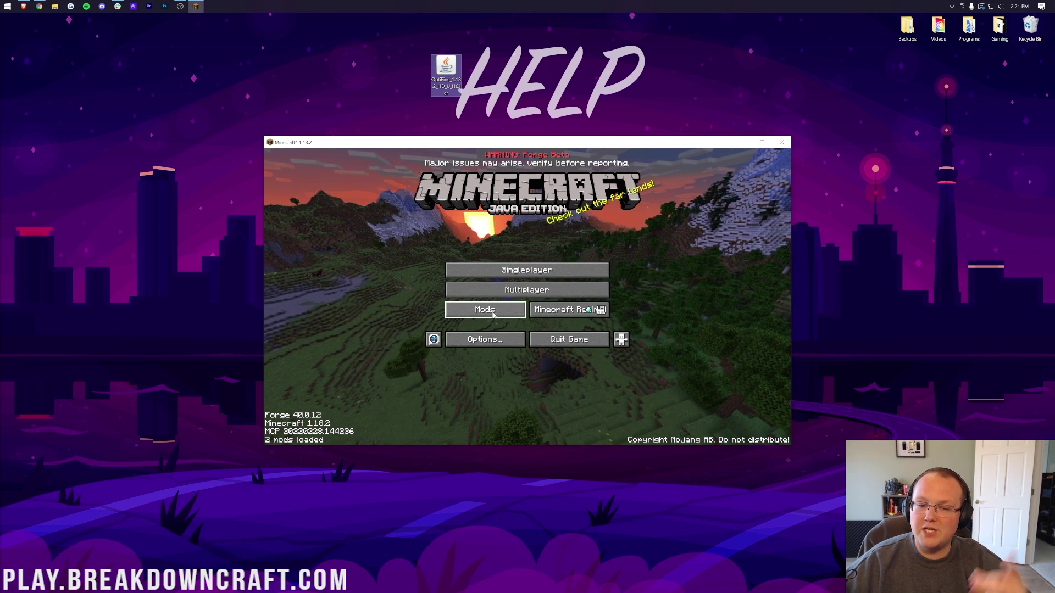
Drag the OptiFine 1.18.2 HD U H6 jar from the desktop into the .minecraft mods folder.
{"action": "left_click", "coordinate": [460, 312]}
{"action": "left_click", "coordinate": [298, 434]}
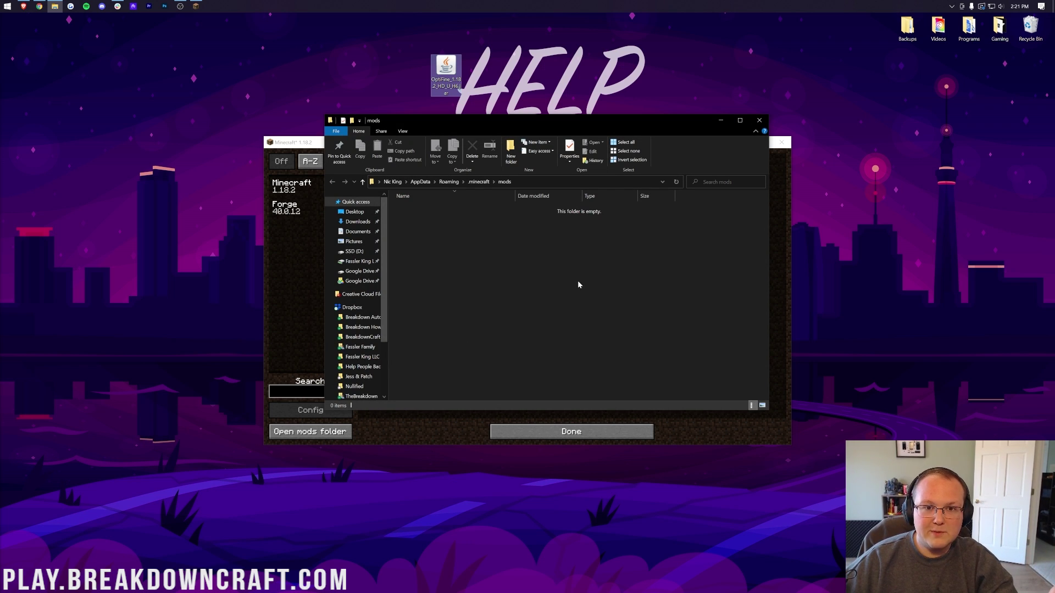
{"action": "left_click_drag", "start_coordinate": [446, 69], "coordinate": [502, 305]}
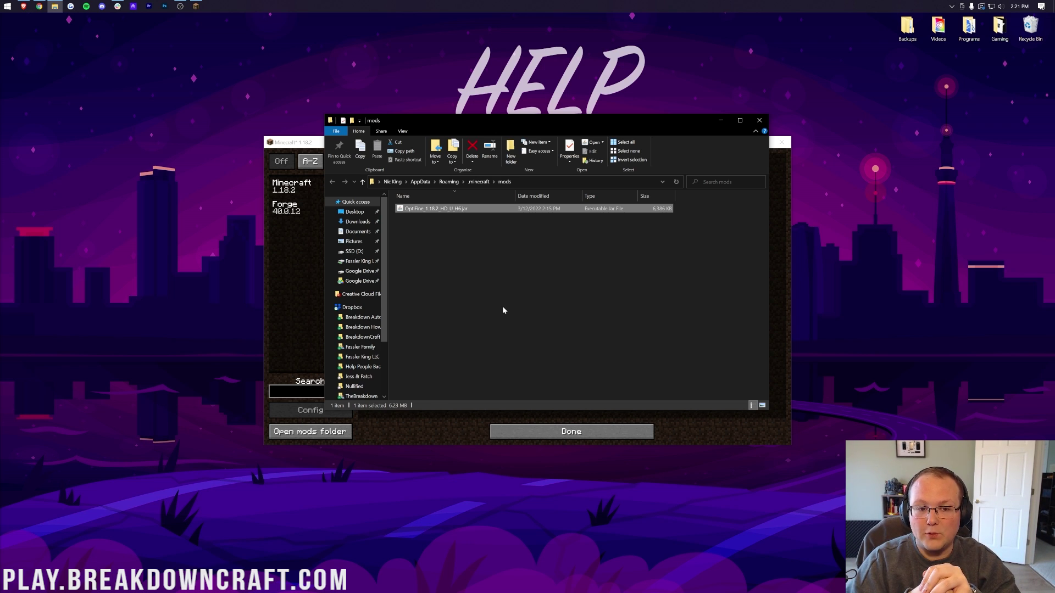
{"action": "left_click", "coordinate": [764, 120]}
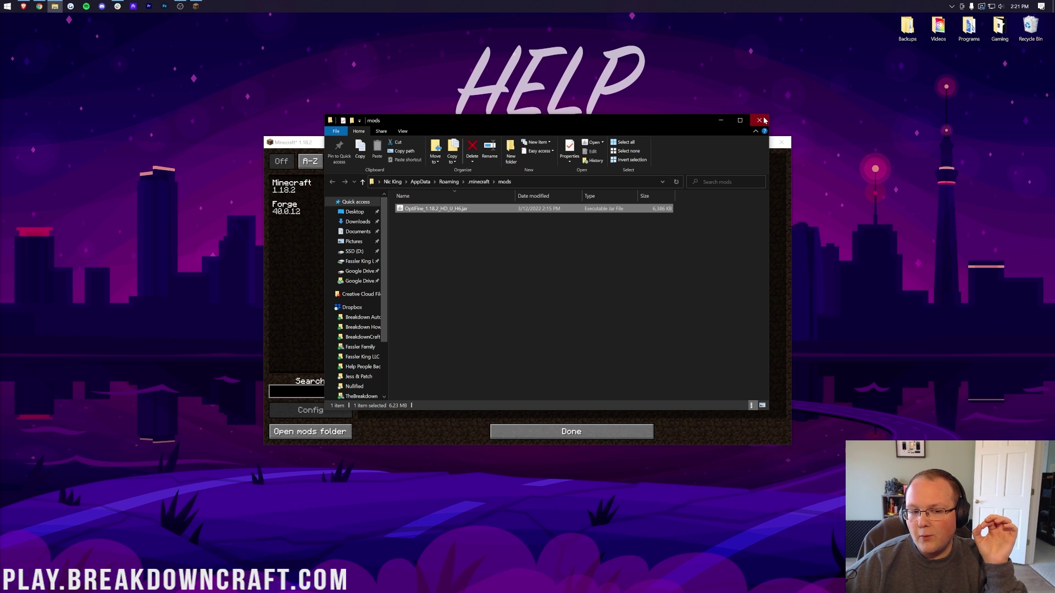
{"action": "left_click", "coordinate": [763, 120]}
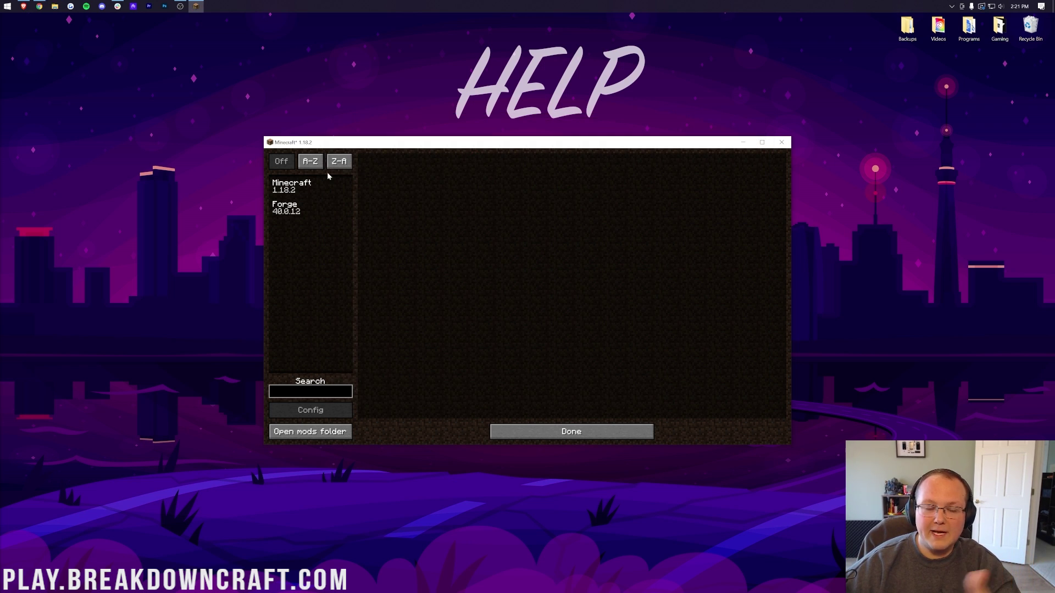
Leave the mods list and reopen the Minecraft Launcher from the Start menu.
{"action": "left_click", "coordinate": [625, 434]}
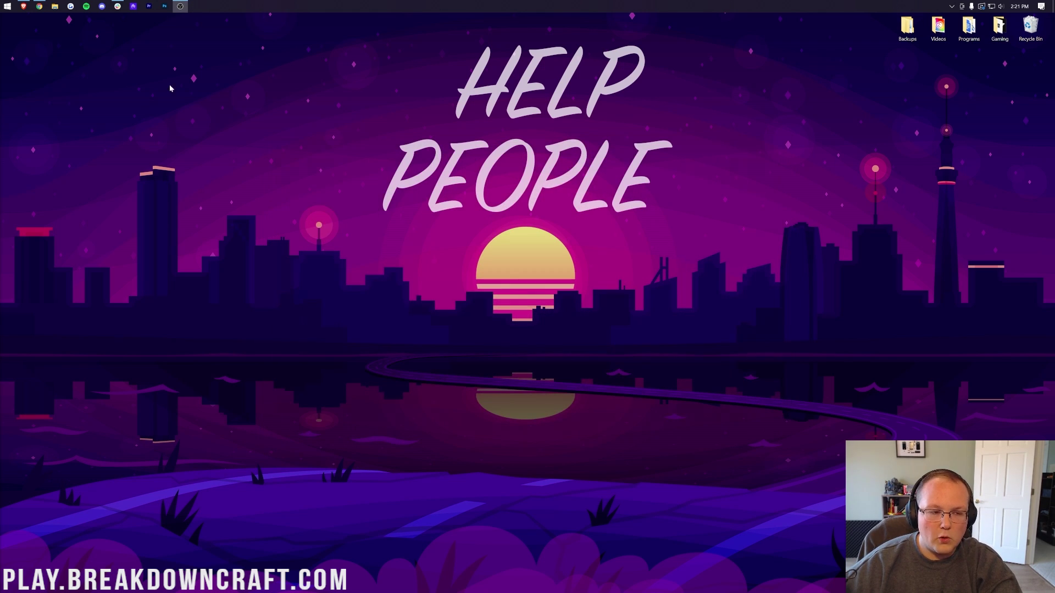
{"action": "key", "text": "super"}
{"action": "left_click", "coordinate": [144, 91]}
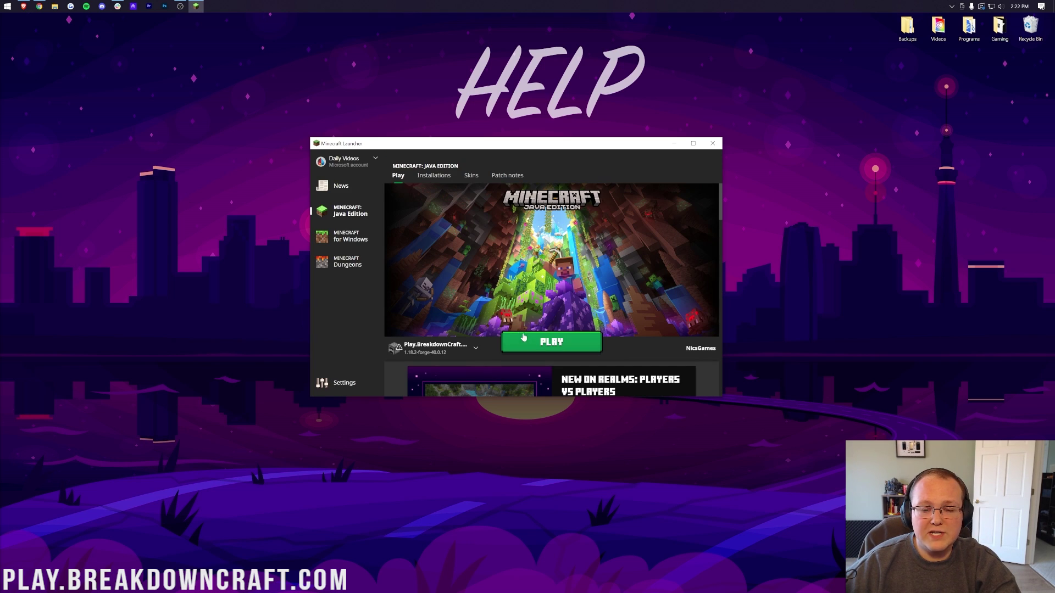
Relaunch the Play.BreakdownCraft.com installation, accepting the modified-installation warning.
{"action": "left_click", "coordinate": [534, 344]}
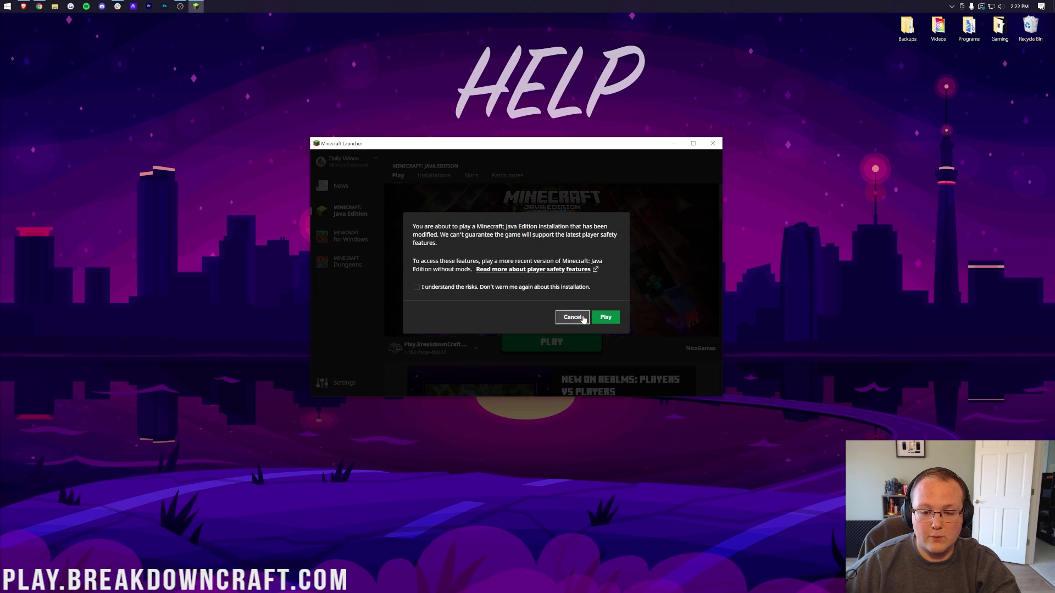
{"action": "left_click", "coordinate": [571, 316]}
{"action": "left_click", "coordinate": [551, 342]}
{"action": "left_click", "coordinate": [602, 314]}
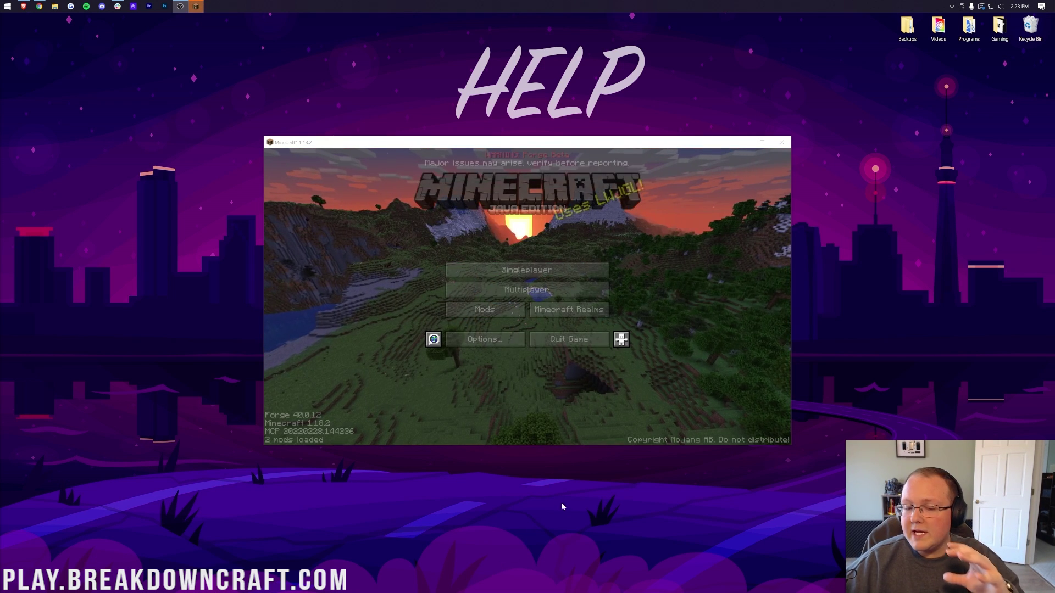
Review the loaded mods list, then go to Options > Video Settings.
{"action": "left_click", "coordinate": [486, 314]}
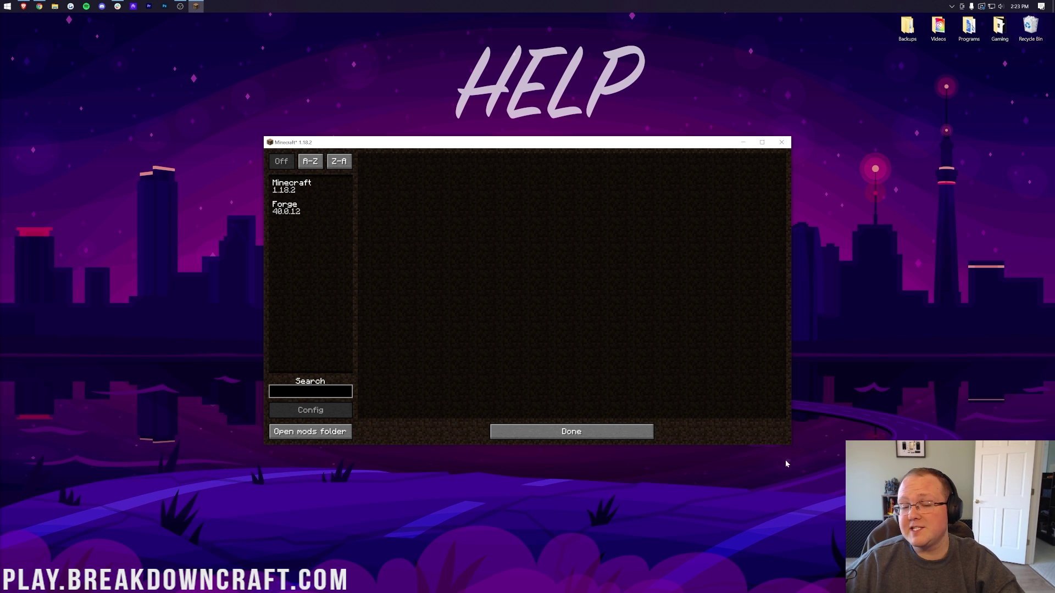
{"action": "left_click", "coordinate": [566, 433]}
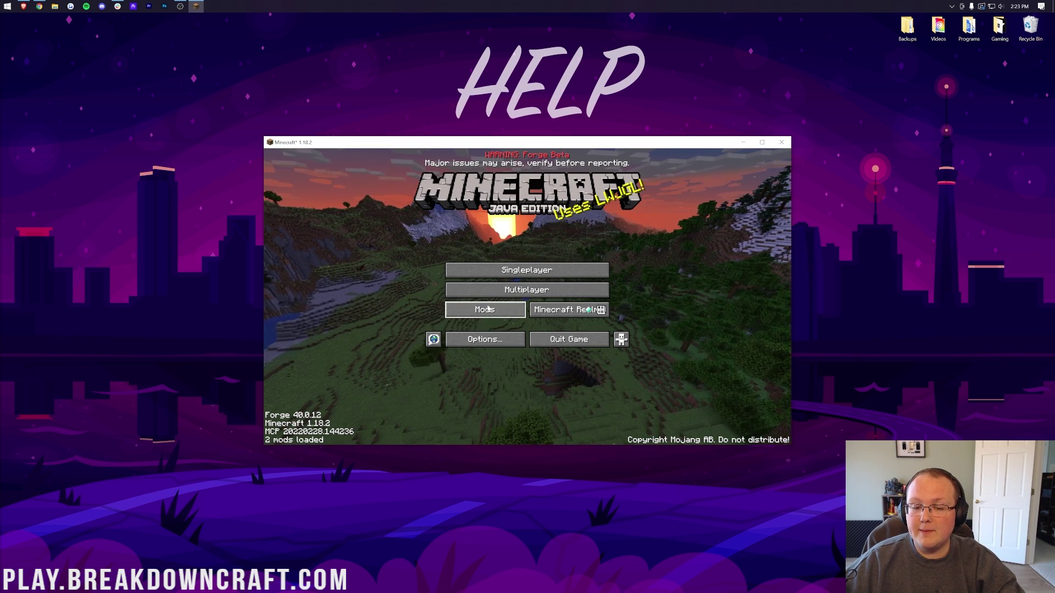
{"action": "left_click", "coordinate": [486, 339]}
{"action": "left_click", "coordinate": [440, 263]}
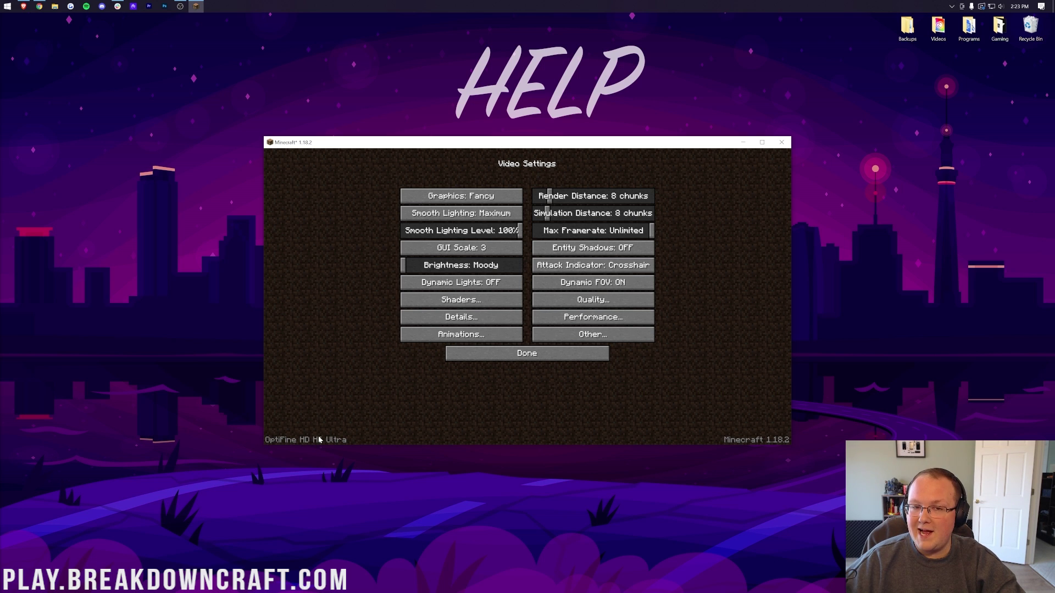
Select the VanillaPlus_v3.0a.zip shader pack and confirm it.
{"action": "left_click", "coordinate": [453, 300]}
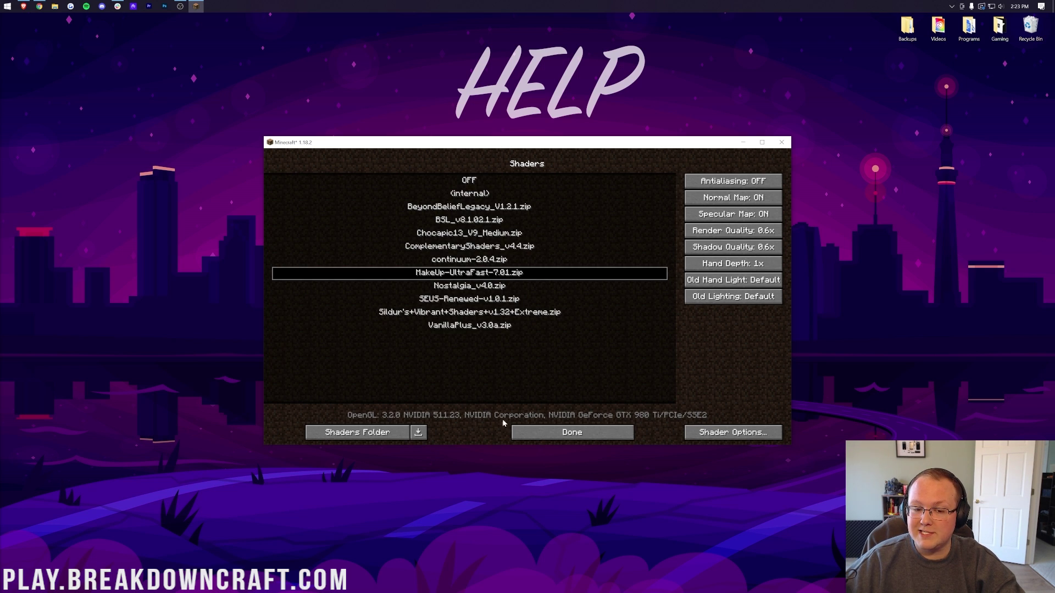
{"action": "left_click", "coordinate": [575, 428]}
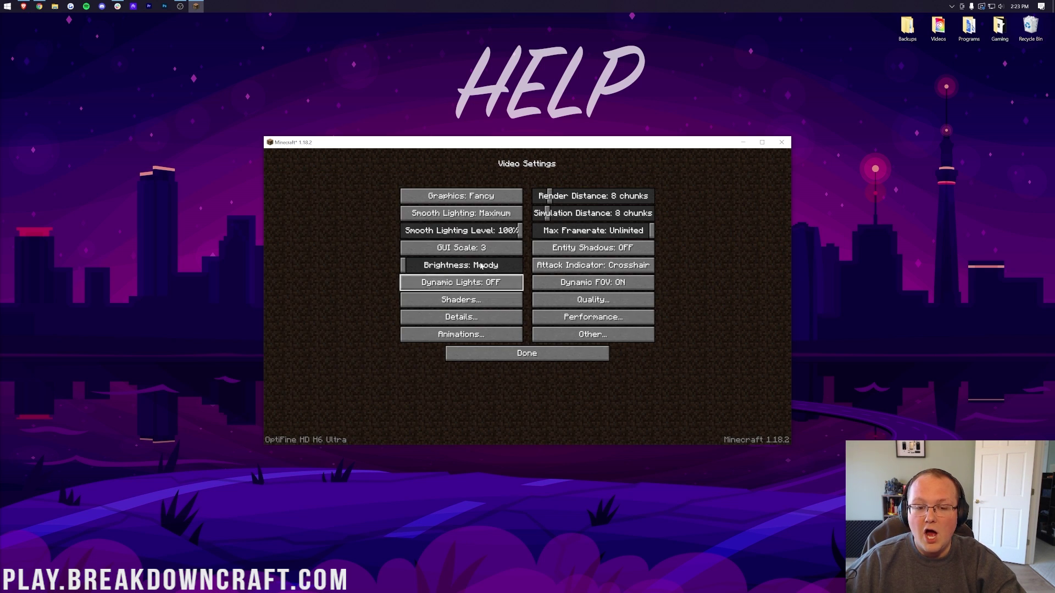
{"action": "left_click", "coordinate": [444, 300]}
{"action": "left_click", "coordinate": [448, 329]}
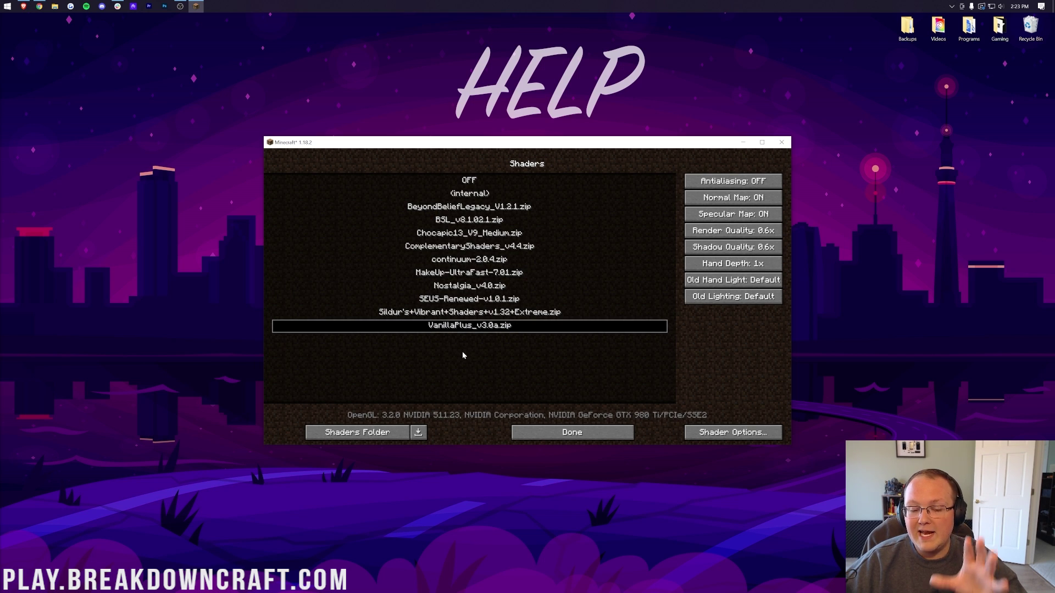
{"action": "left_click", "coordinate": [591, 435]}
Return to the title screen and bring up the Multiplayer server list.
{"action": "left_click", "coordinate": [541, 354]}
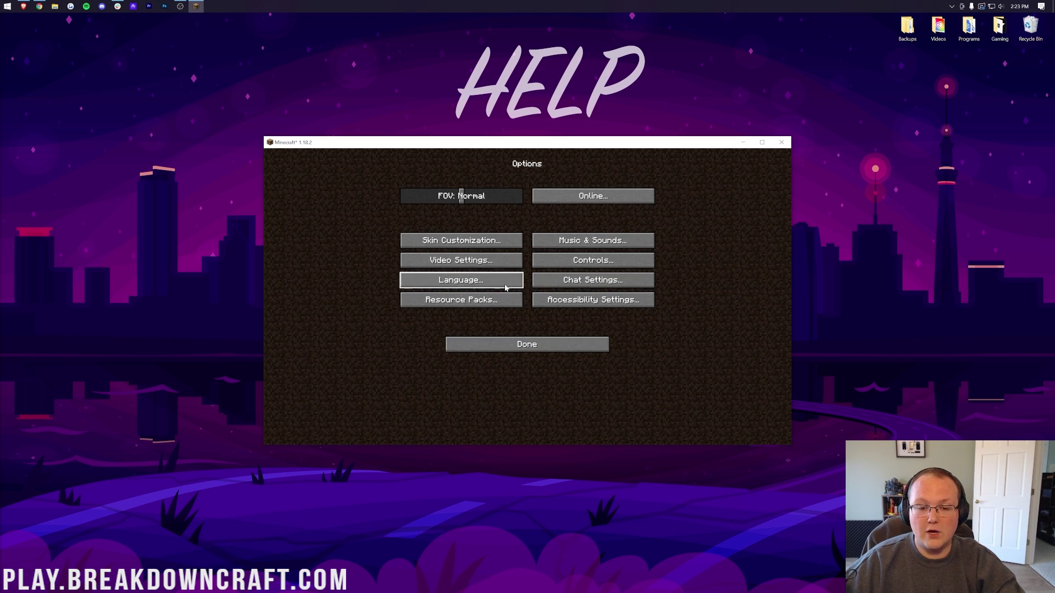
{"action": "left_click", "coordinate": [527, 344]}
{"action": "left_click", "coordinate": [511, 290]}
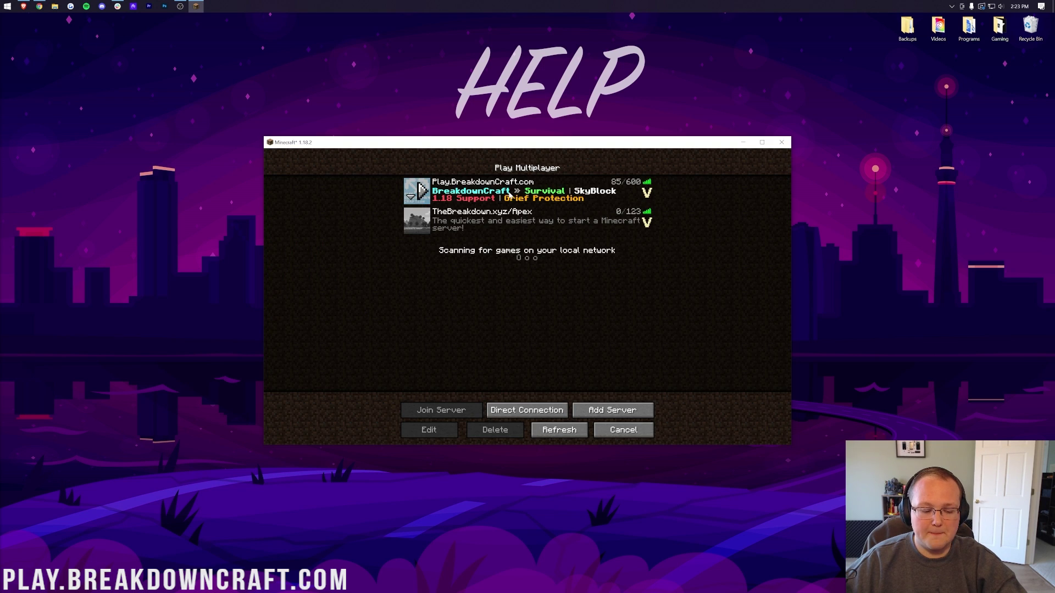
Join the Play.BreakdownCraft.com server, hide the HUD with F1, and walk toward the village.
{"action": "double_click", "coordinate": [509, 191]}
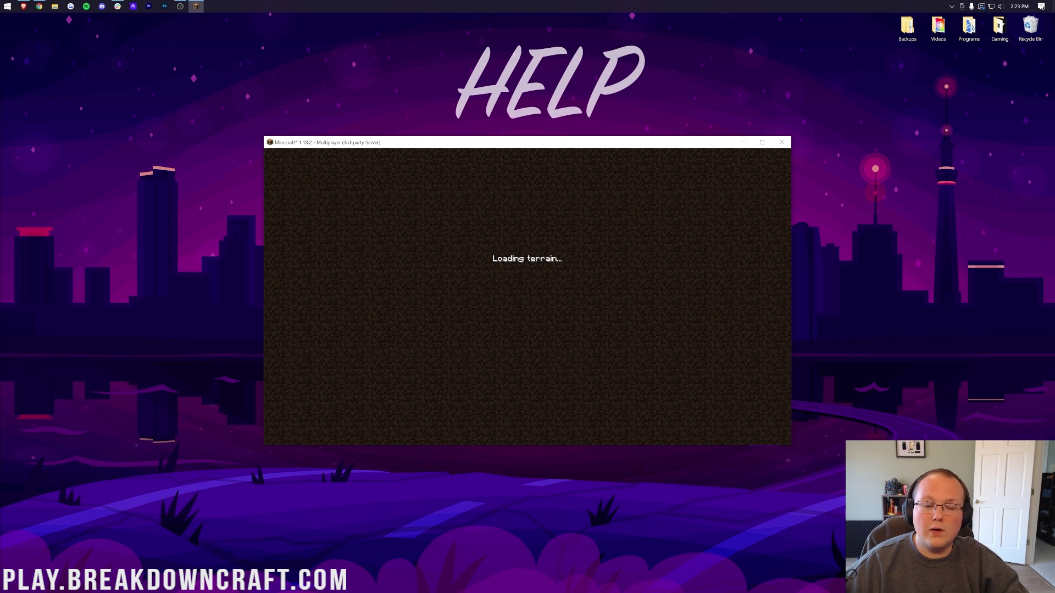
{"action": "key", "text": "F1"}
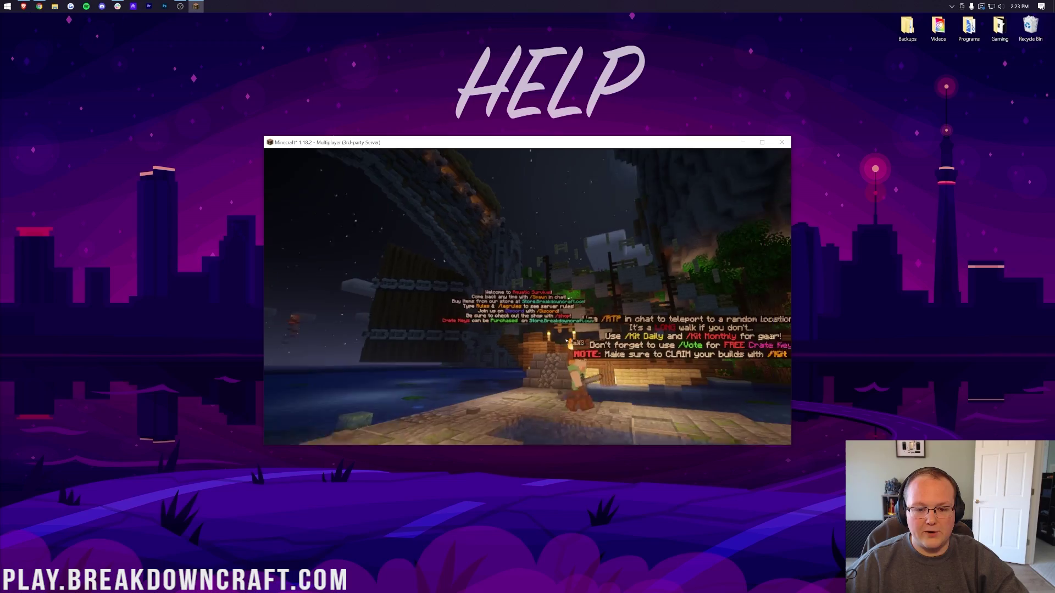
{"action": "key", "text": "w"}
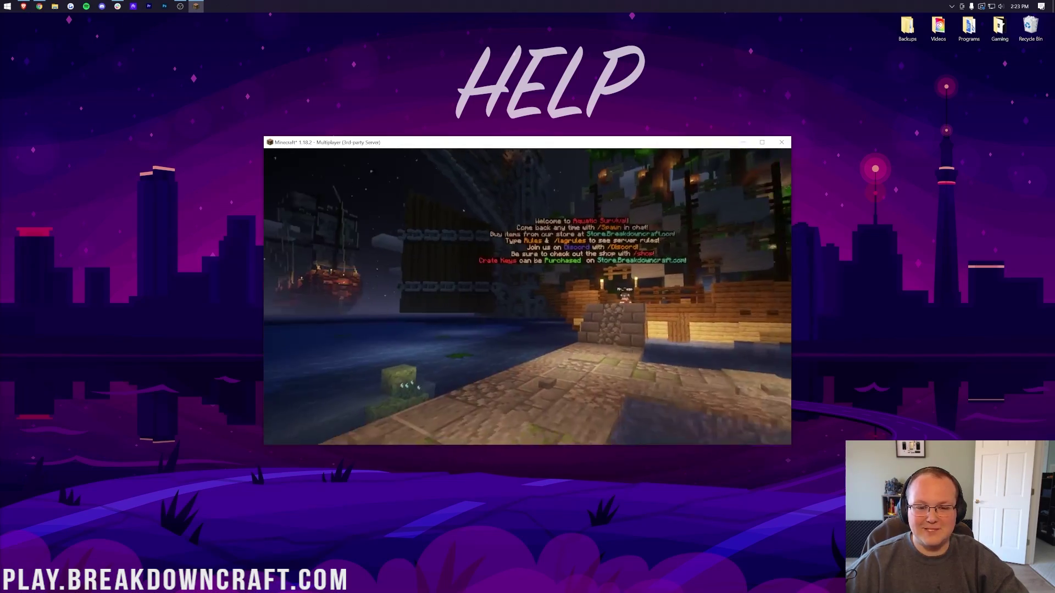
{"action": "key", "text": "w"}
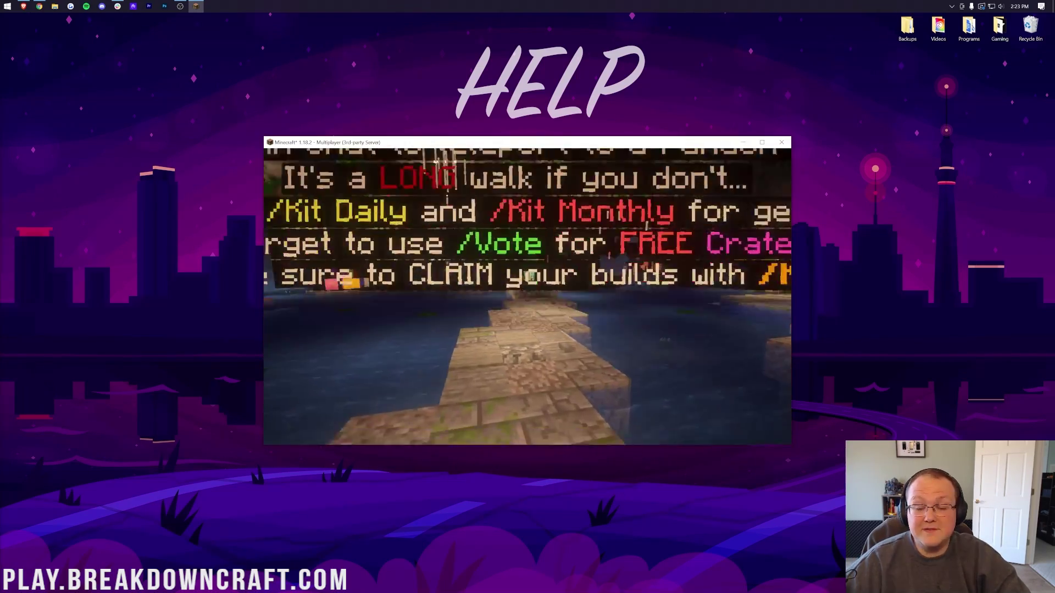
{"action": "key", "text": "w"}
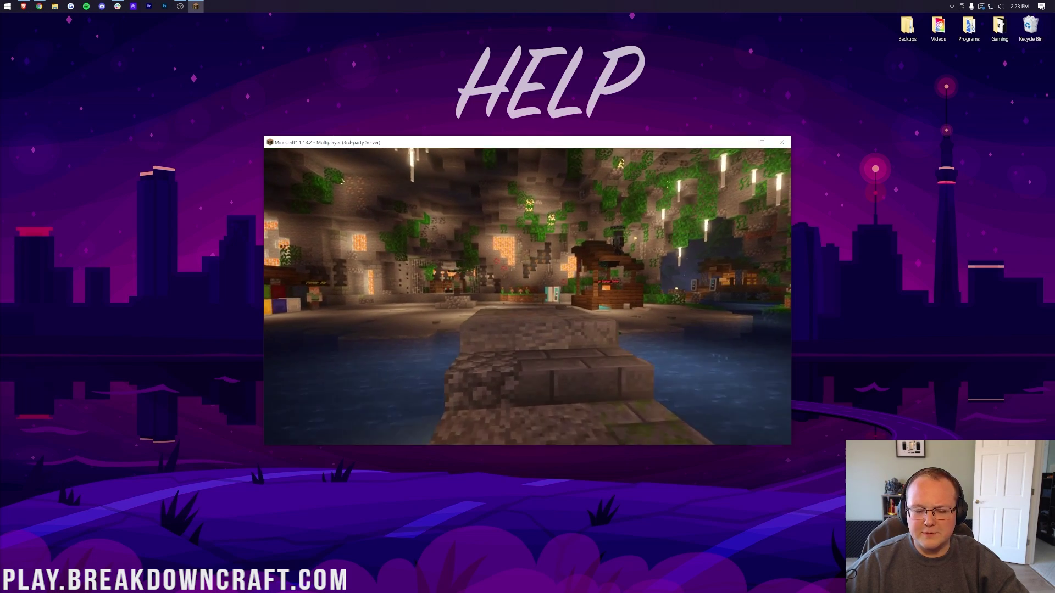